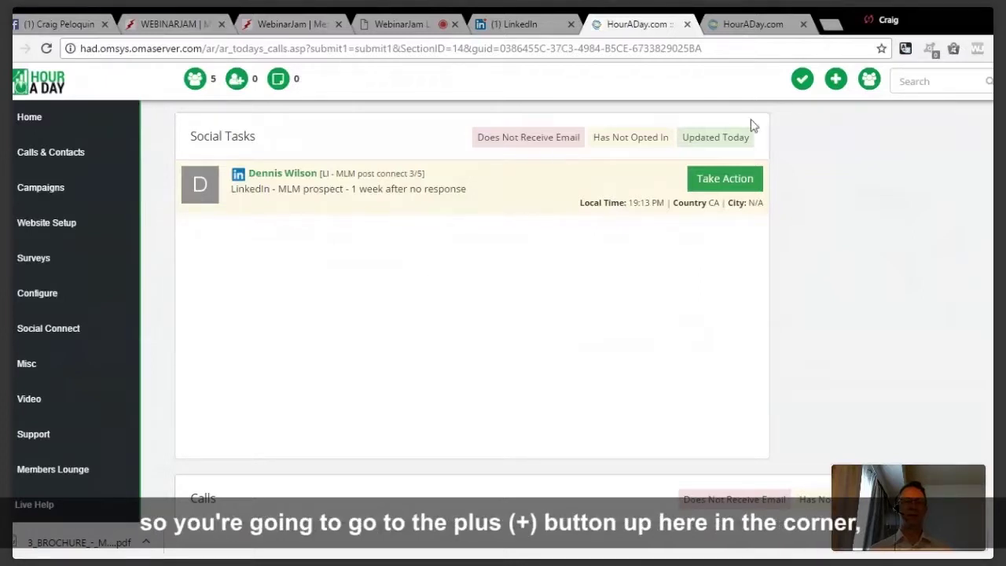
# - Open the form for adding a new contact
pyautogui.click(50, 159)
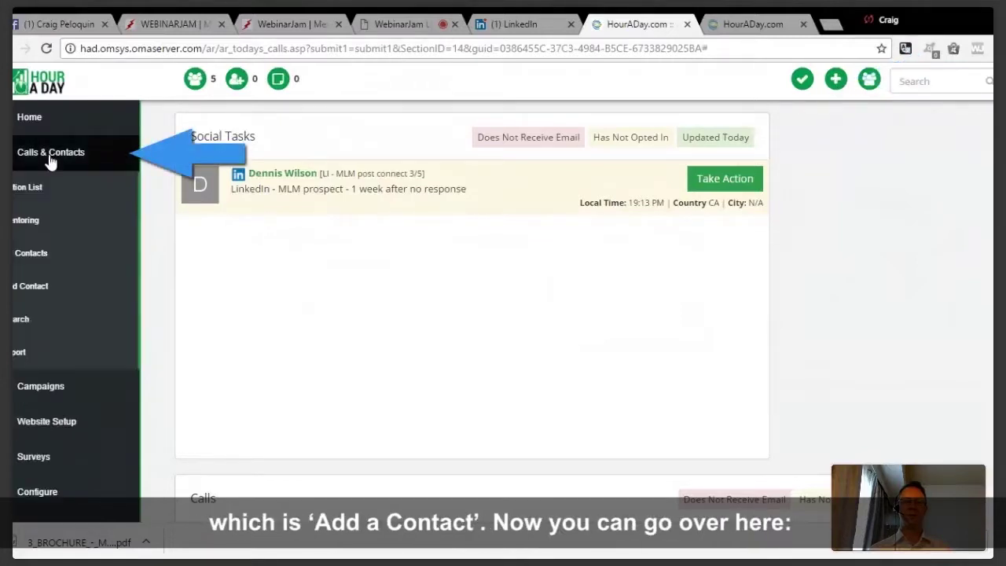
pyautogui.click(32, 288)
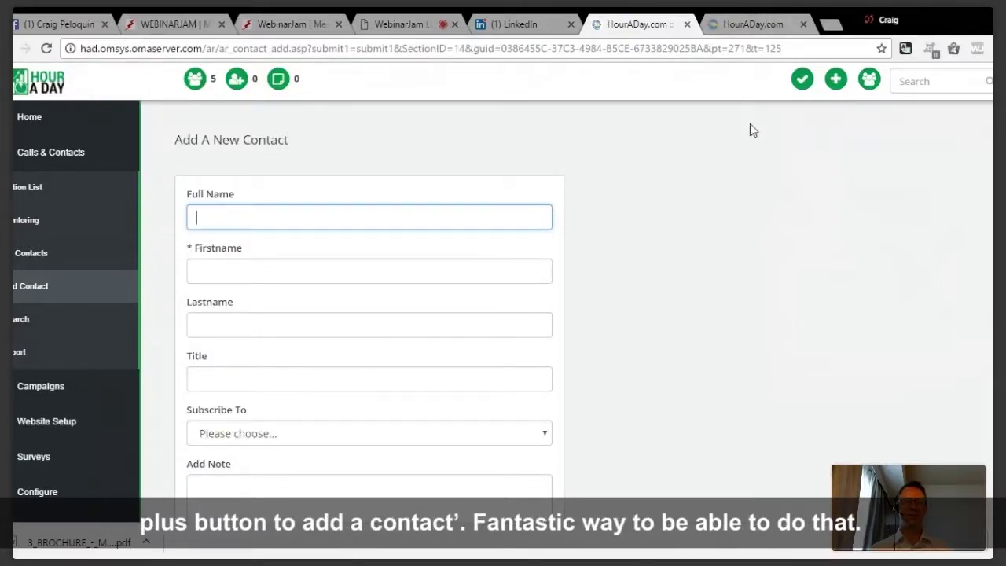
# - Switch to LinkedIn, open the prospect's profile from the people you may know, and copy their full name
pyautogui.click(517, 23)
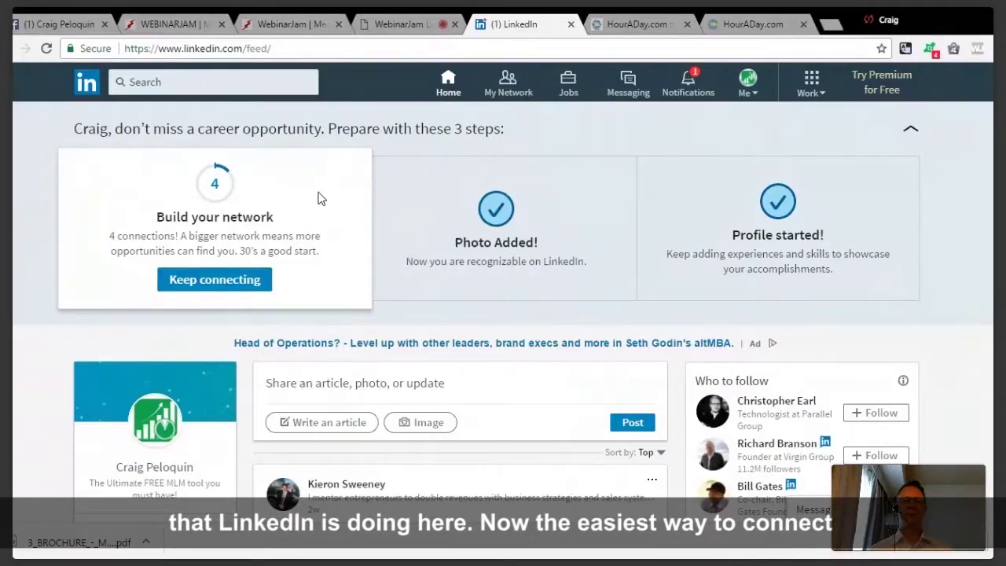
pyautogui.click(502, 77)
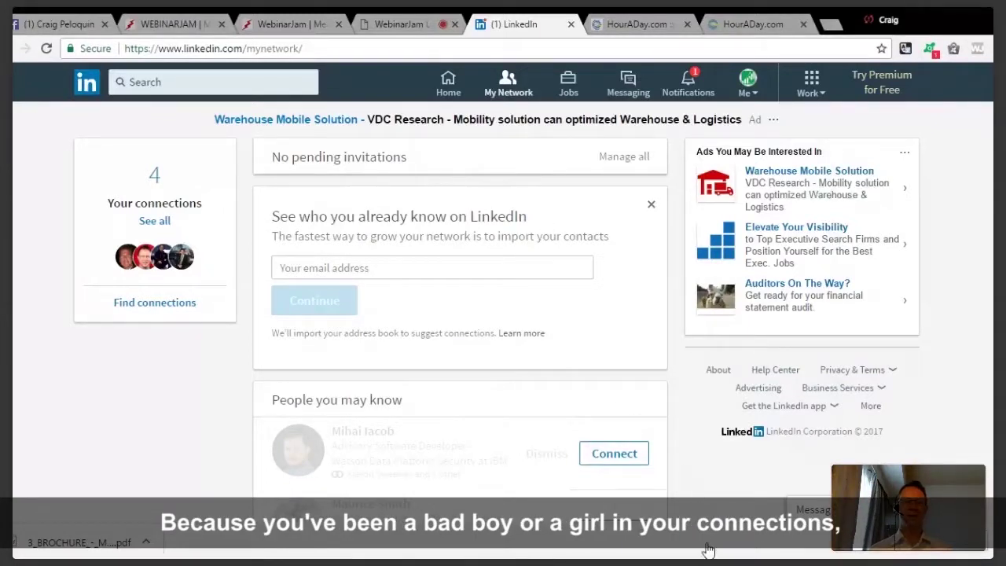
pyautogui.scroll(-3, 265, 178)
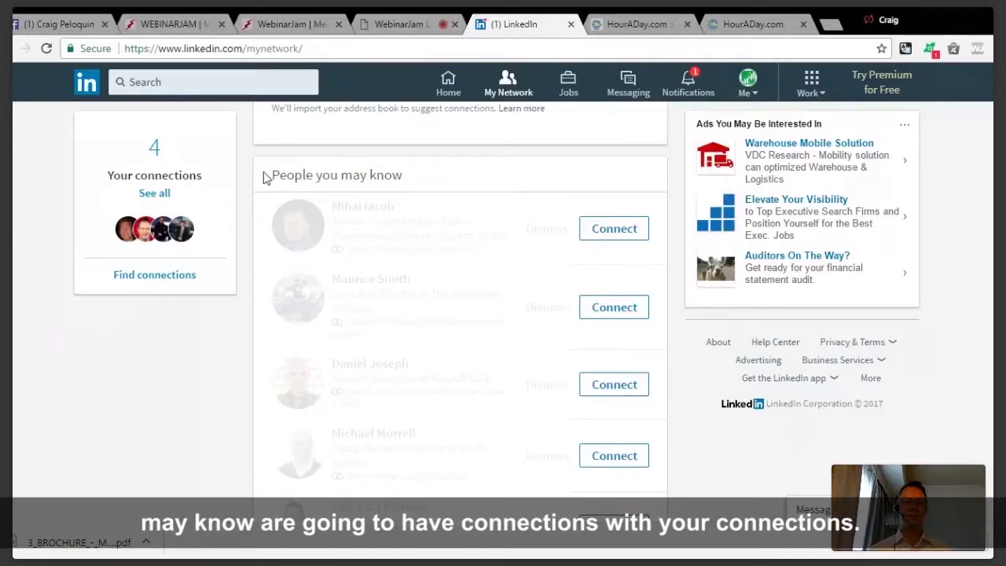
pyautogui.scroll(-5, 266, 178)
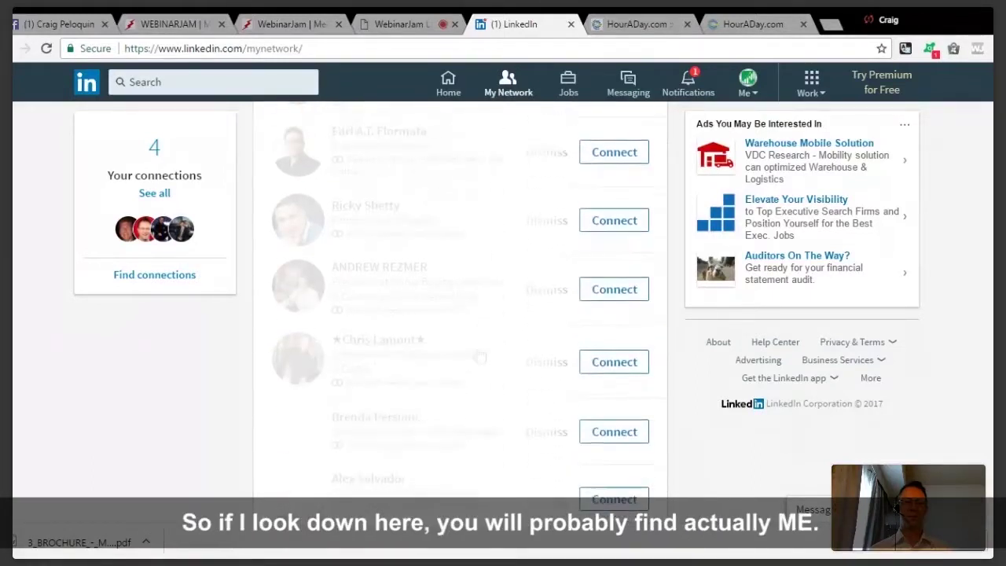
pyautogui.scroll(-4, 480, 358)
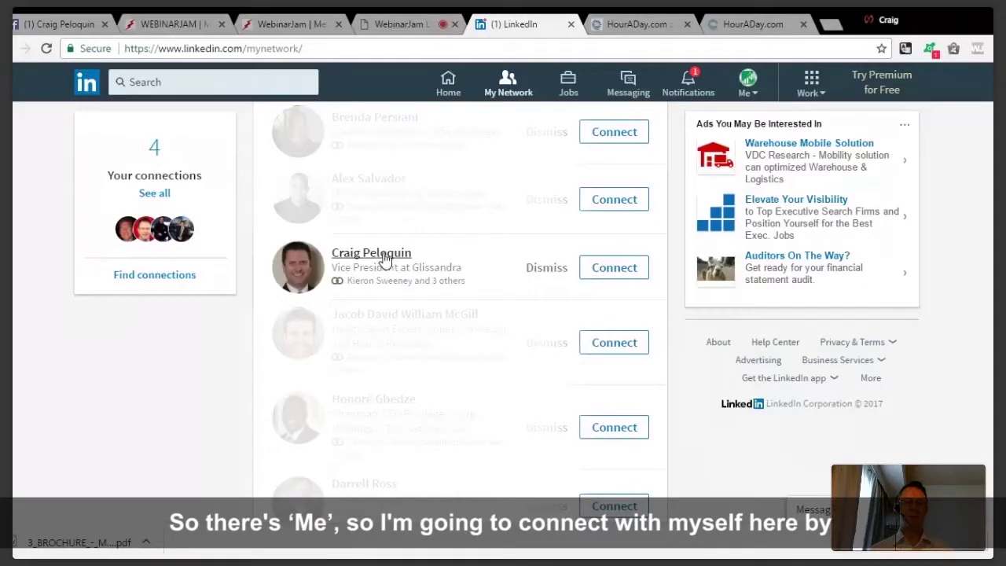
pyautogui.click(383, 258)
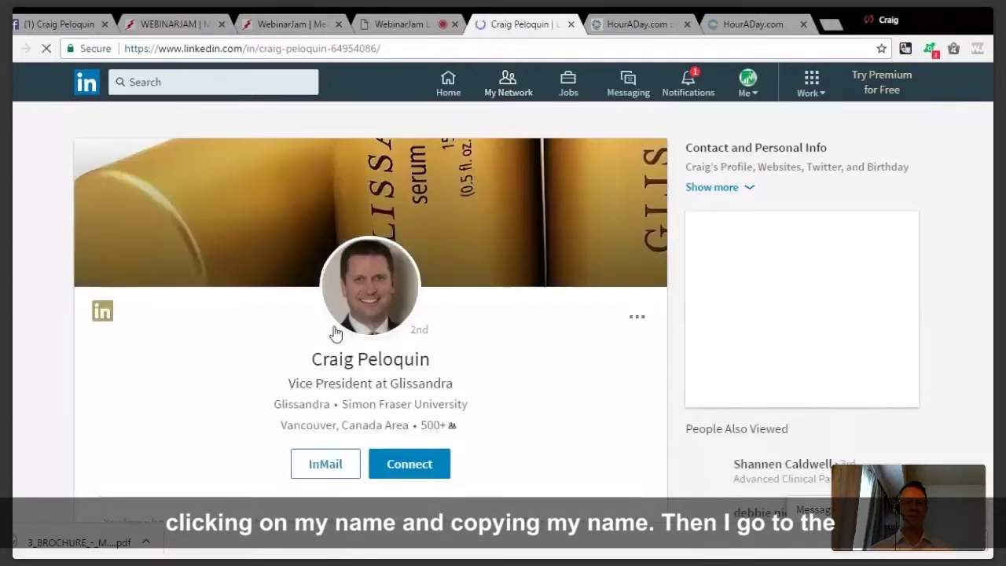
pyautogui.moveTo(311, 359); pyautogui.dragTo(431, 359)
pyautogui.hotkey('ctrl', 'c')
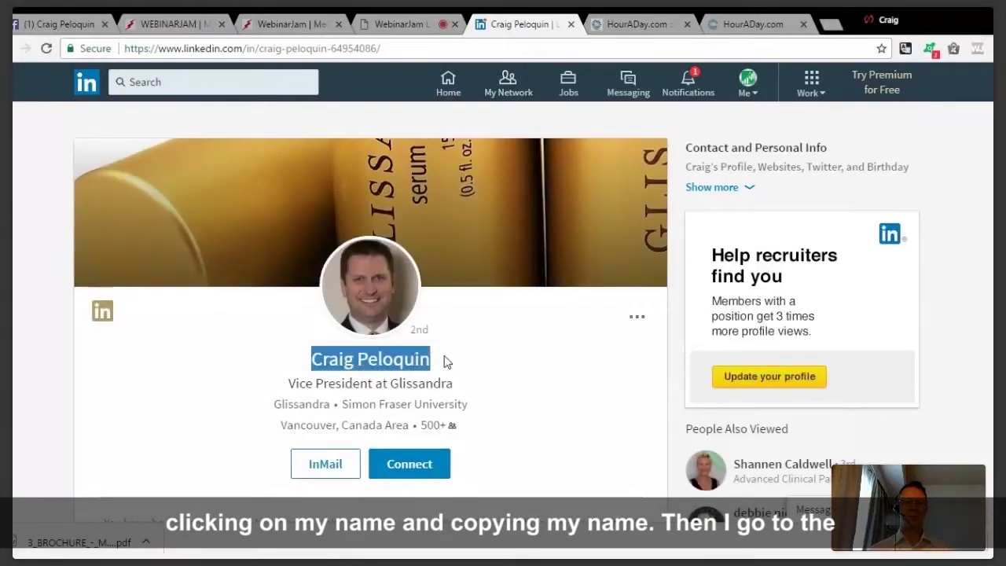
# - Switch back to HourADay, paste the copied name as the contact's full name, and have the first and last names filled from it
pyautogui.click(640, 25)
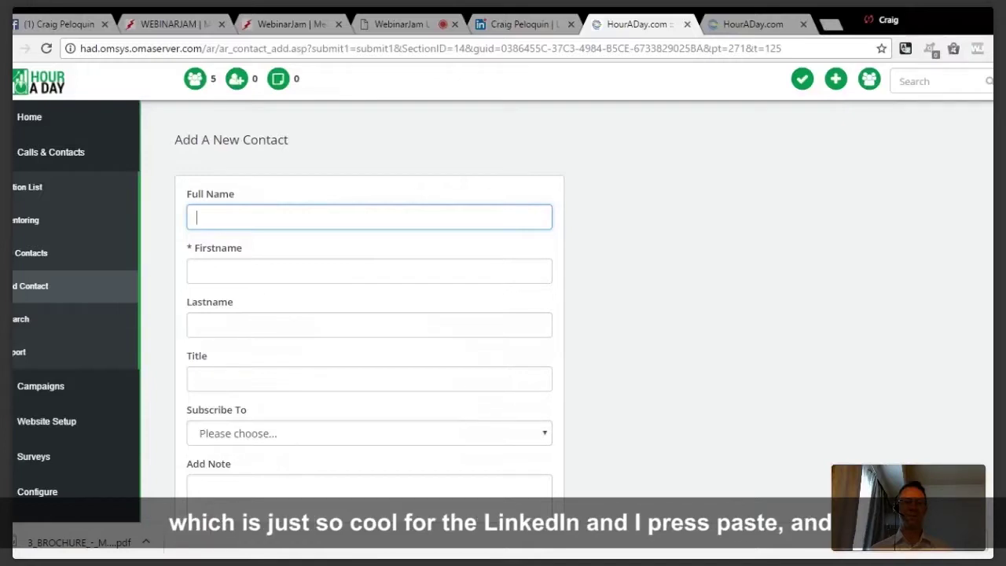
pyautogui.hotkey('ctrl', 'v')
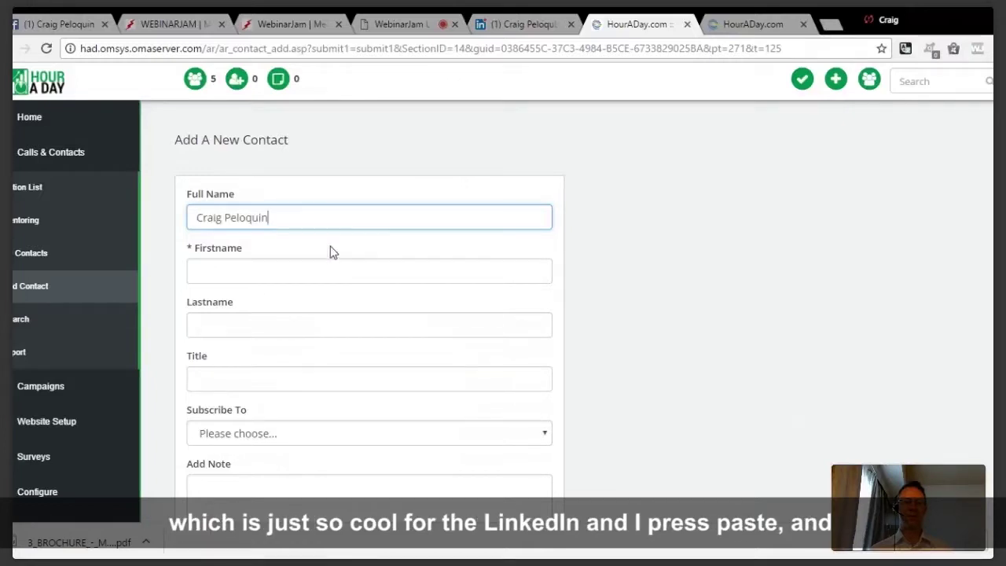
pyautogui.click(224, 271)
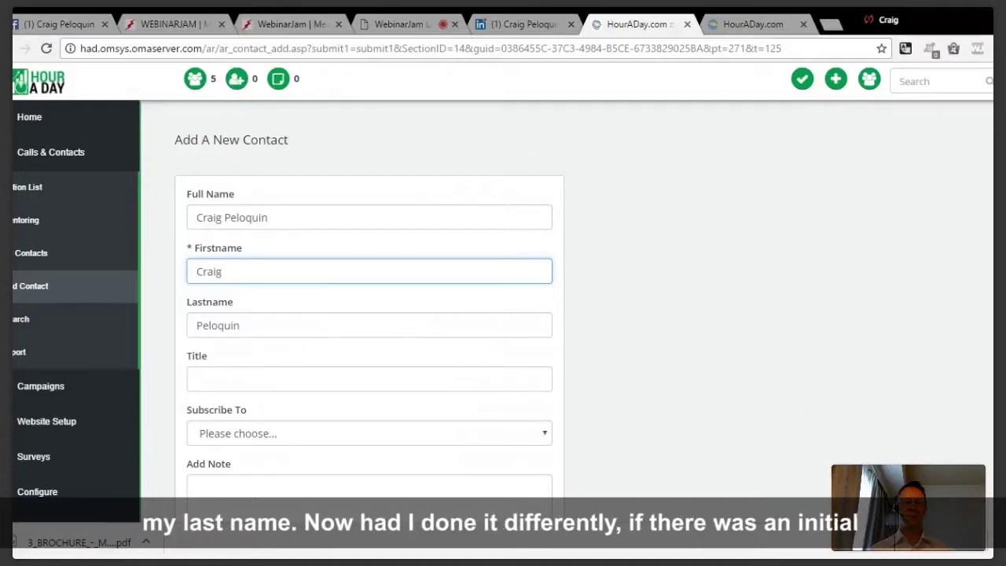
# - Insert a middle initial in the contact's full name and remove that initial from the first name
pyautogui.click(225, 217)
pyautogui.write('A.')
pyautogui.press('Tab')
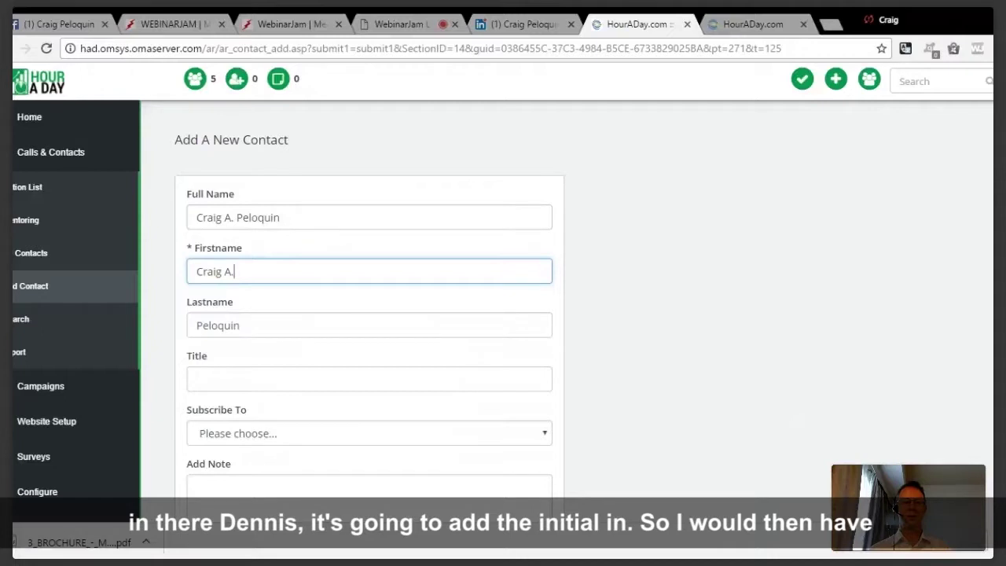
pyautogui.press('BackSpace')
pyautogui.press('BackSpace')
pyautogui.press('BackSpace')
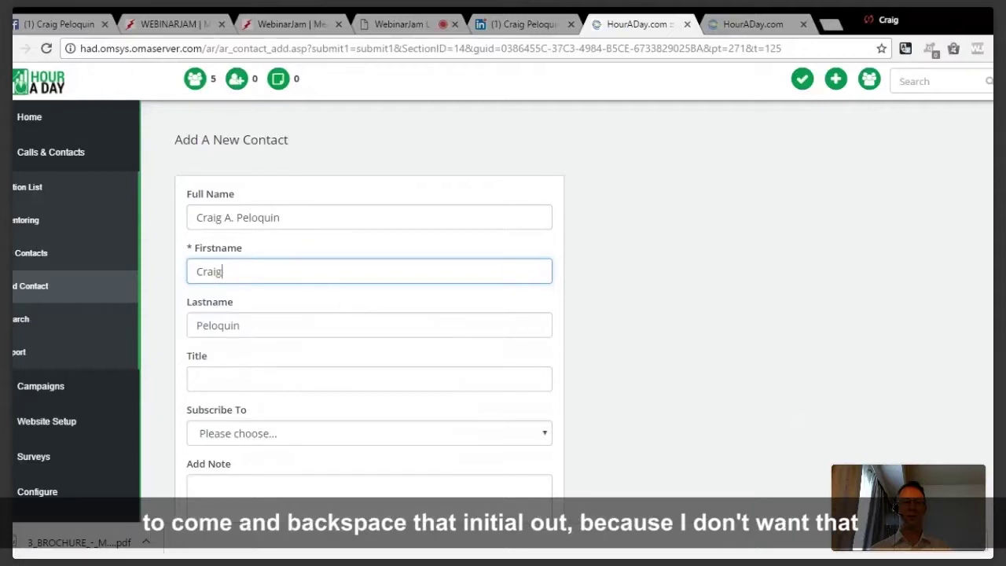
pyautogui.click(209, 303)
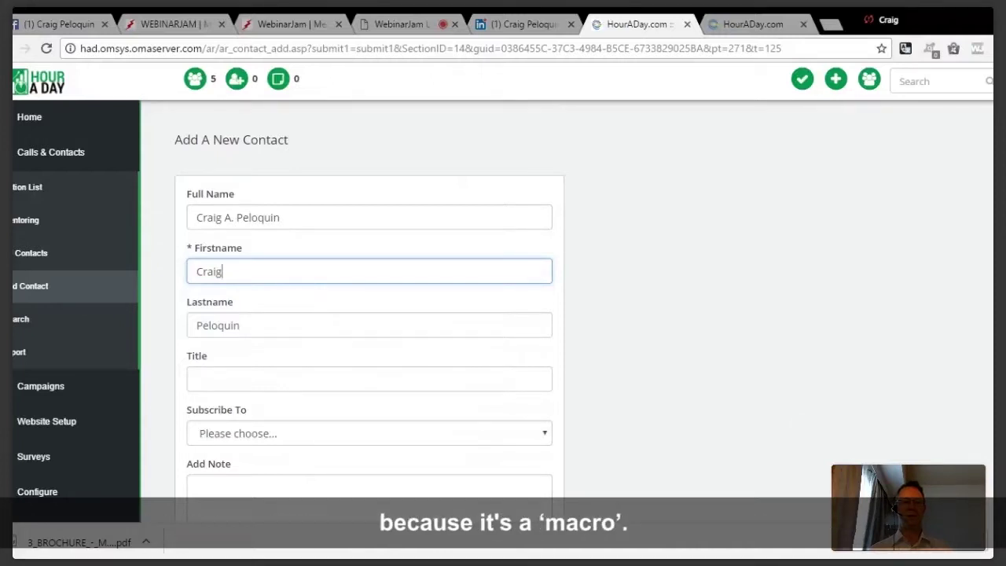
# - Replace the contact's full name with the copied name without the initial
pyautogui.scroll(-1, 315, 341)
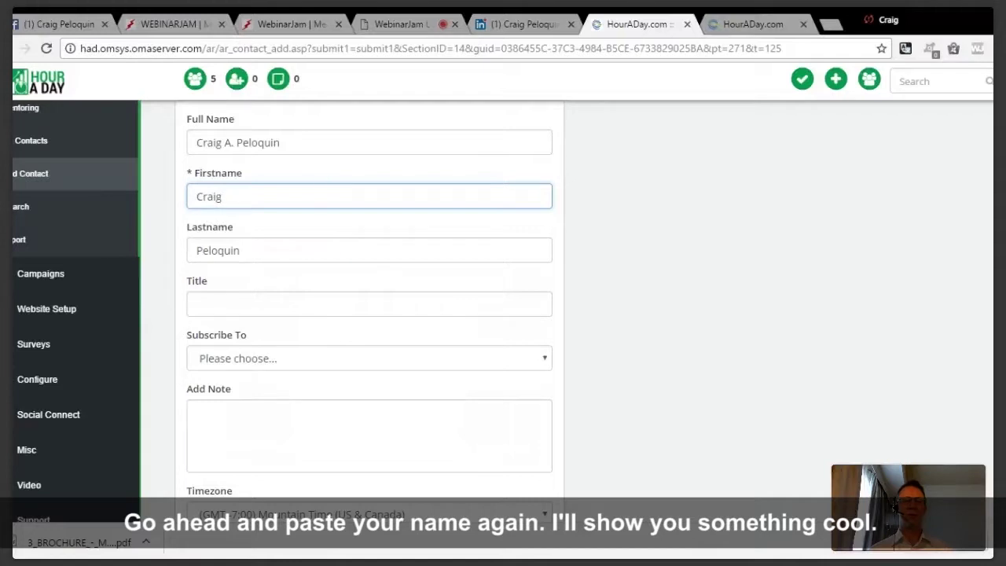
pyautogui.click(279, 142)
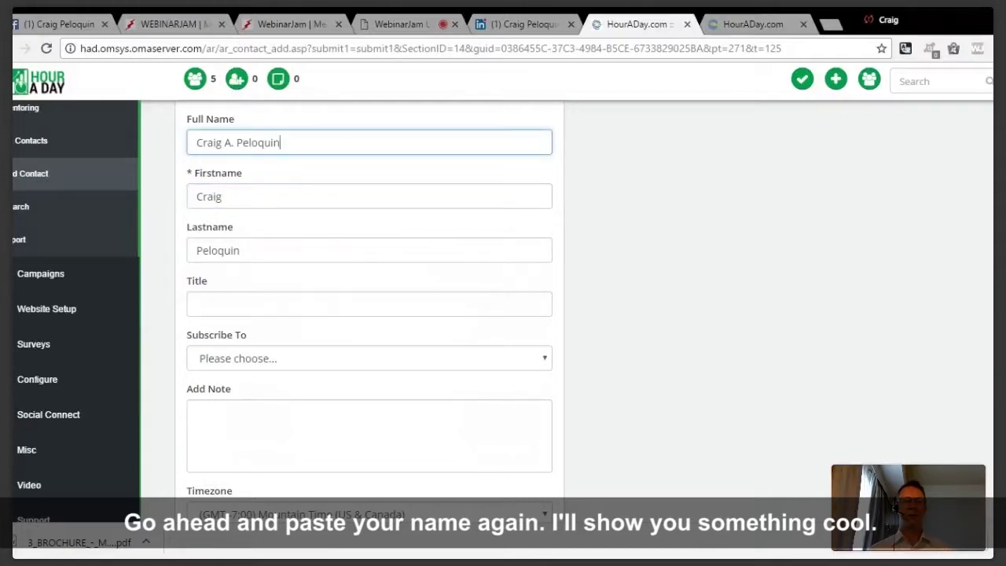
pyautogui.hotkey('ctrl', 'a')
pyautogui.hotkey('ctrl', 'v')
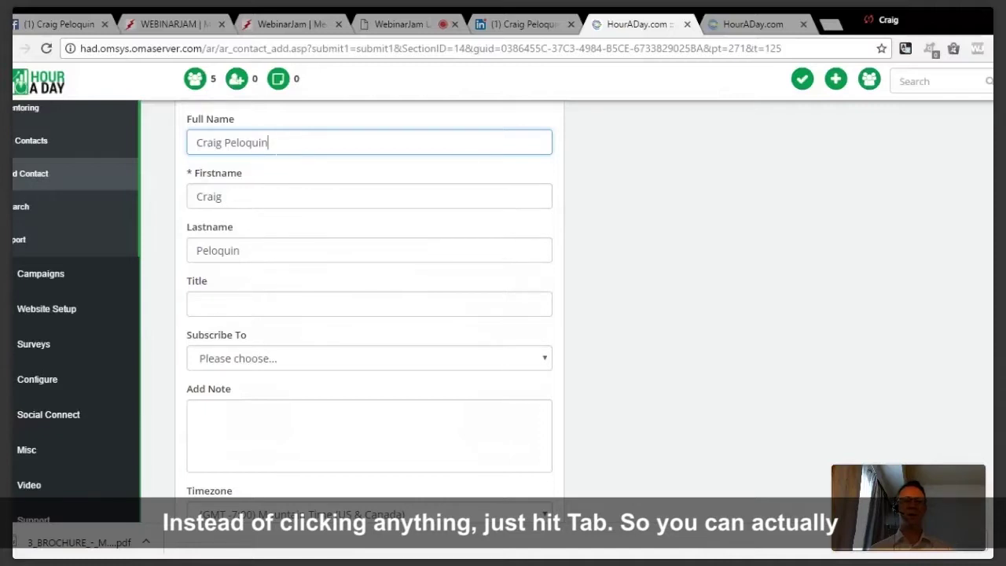
pyautogui.press('Tab')
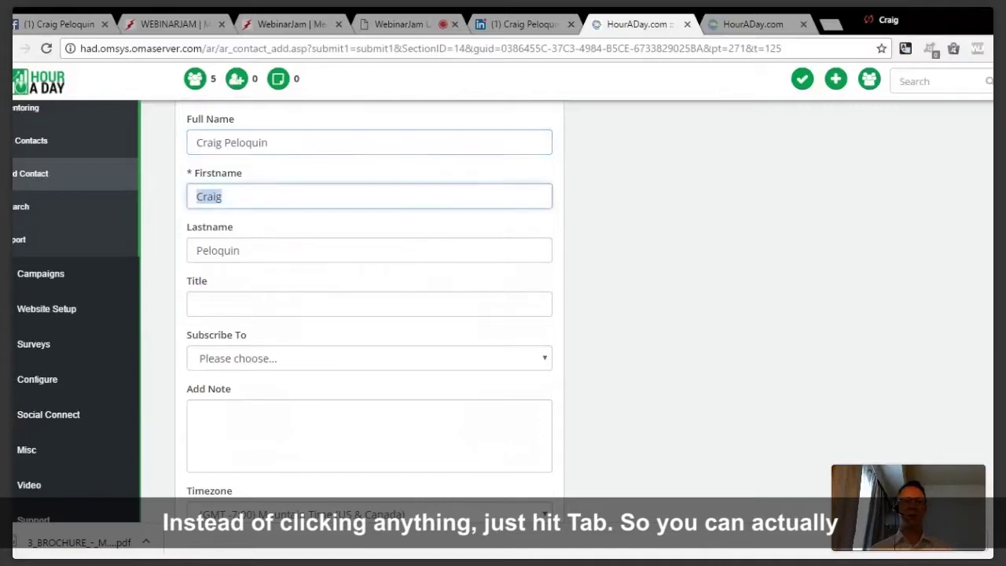
# - Clear the contact's last and first names and have both filled again from the full name
pyautogui.press('Tab')
pyautogui.press('BackSpace')
pyautogui.hotkey('shift', 'Tab')
pyautogui.press('BackSpace')
pyautogui.hotkey('shift', 'Tab')
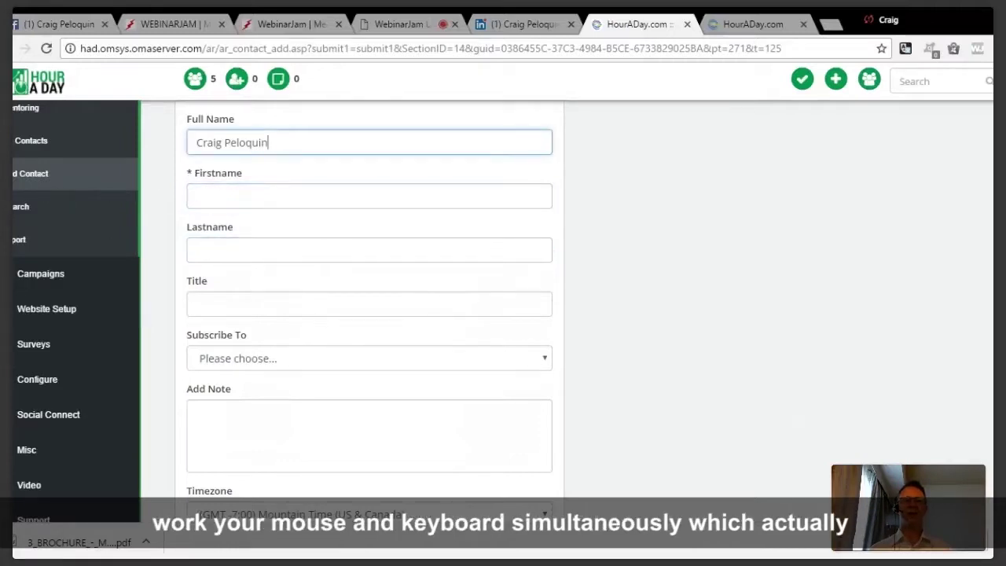
pyautogui.press('Tab')
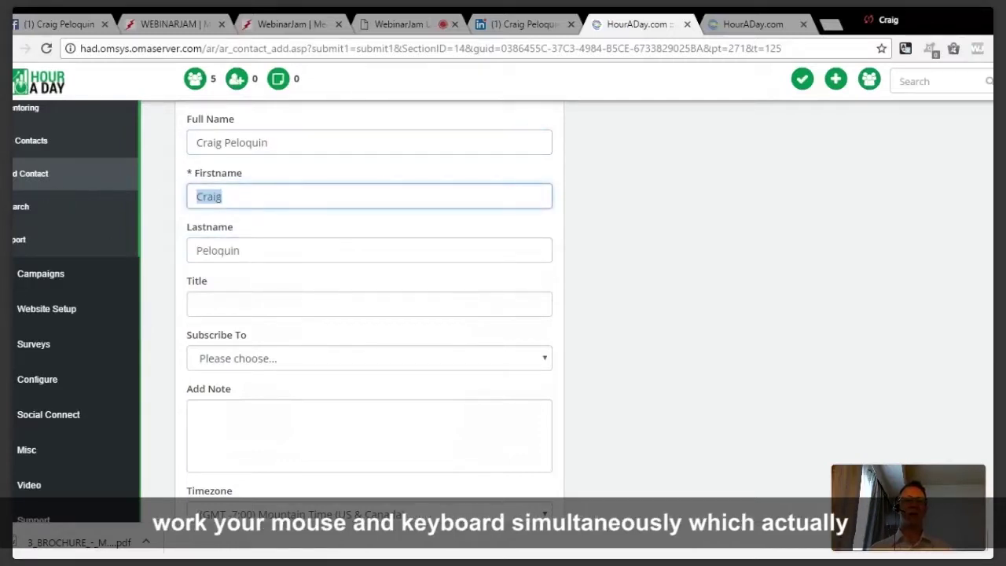
# - Empty the refilled last name and first name once more and return to the full name
pyautogui.hotkey('shift', 'Tab')
pyautogui.press('Tab')
pyautogui.press('Tab')
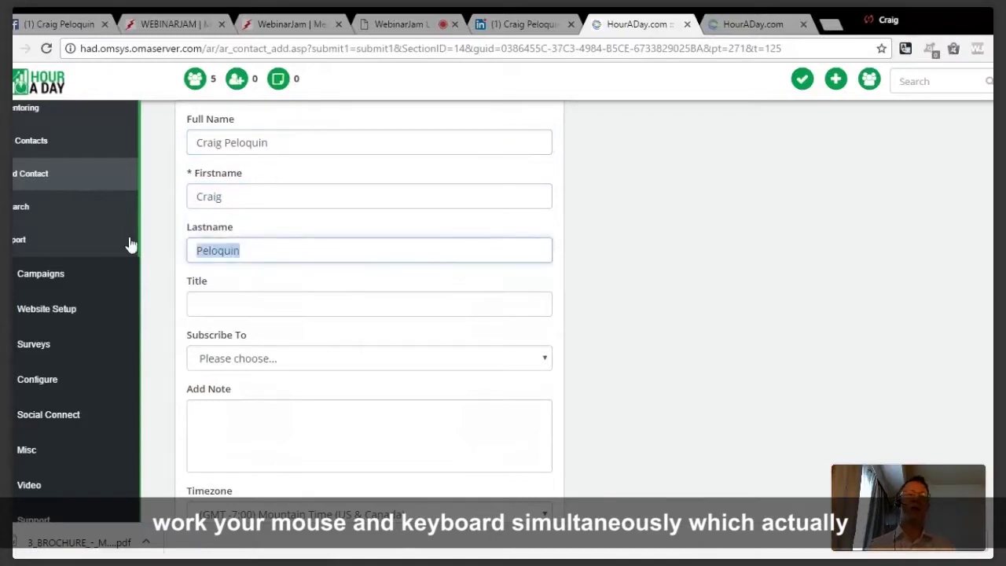
pyautogui.press('BackSpace')
pyautogui.hotkey('shift', 'Tab')
pyautogui.press('BackSpace')
pyautogui.hotkey('shift', 'Tab')
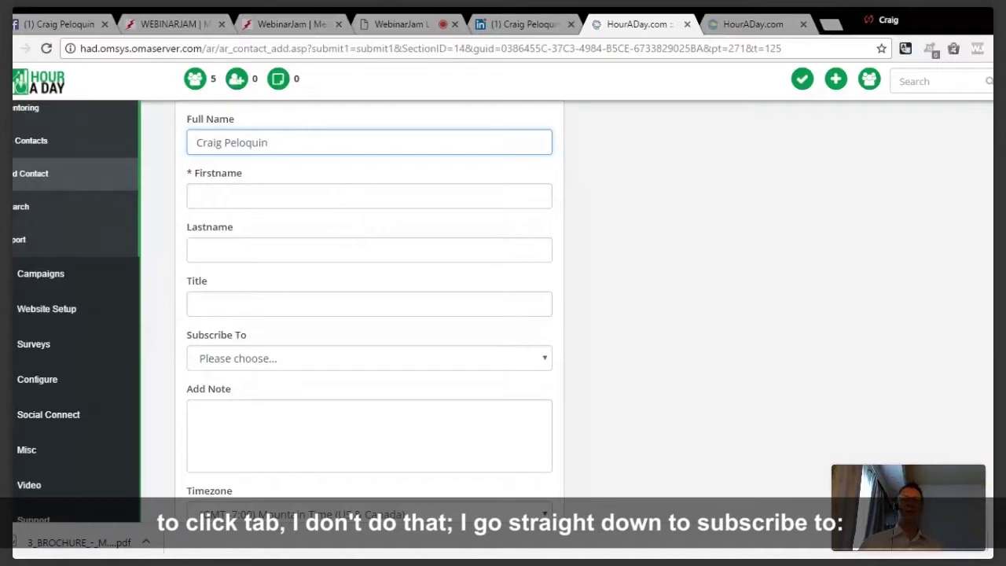
# - Subscribe the contact to "LI - Pre- connect : English" and save it with Quick Add
pyautogui.click(247, 366)
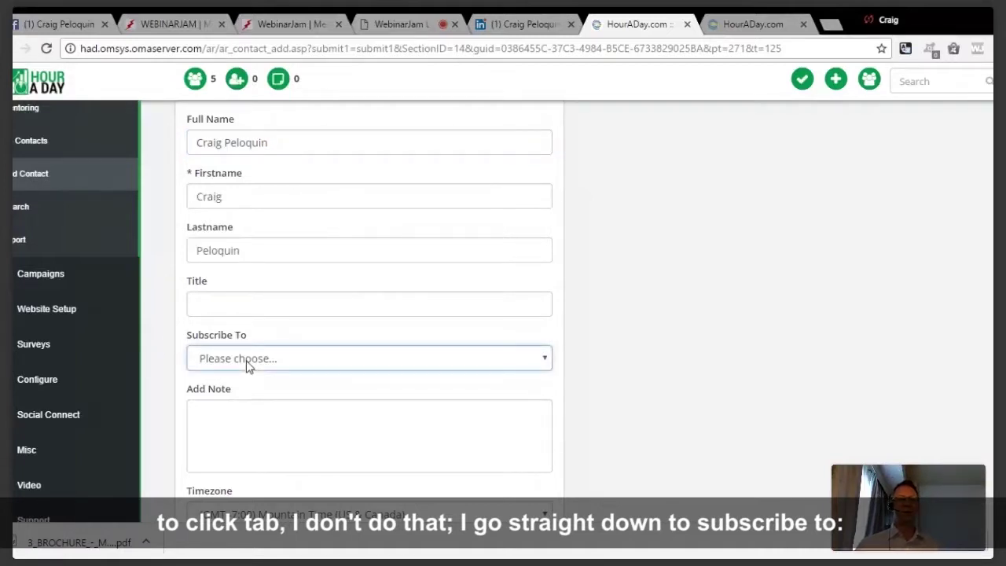
pyautogui.click(260, 314)
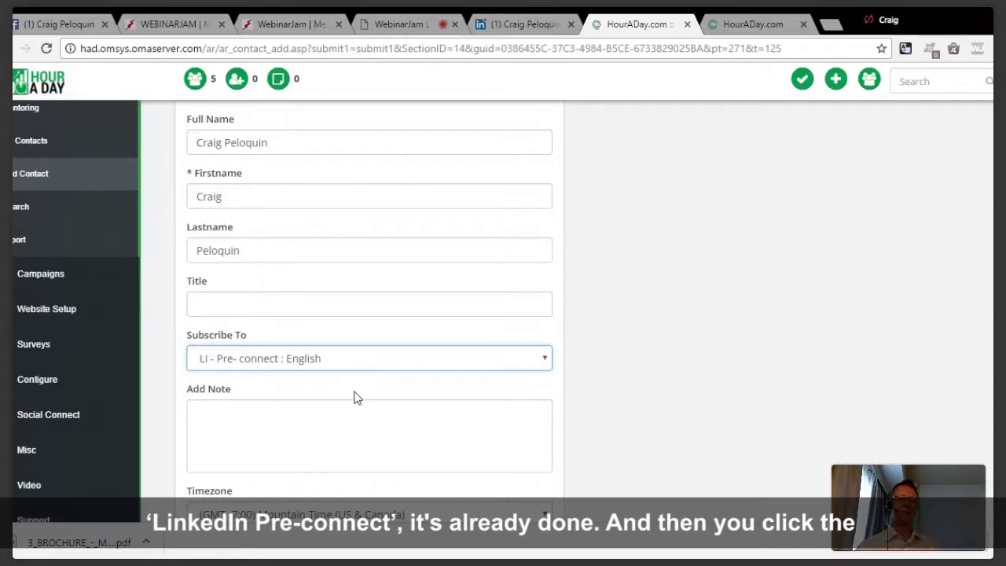
pyautogui.scroll(-2, 355, 397)
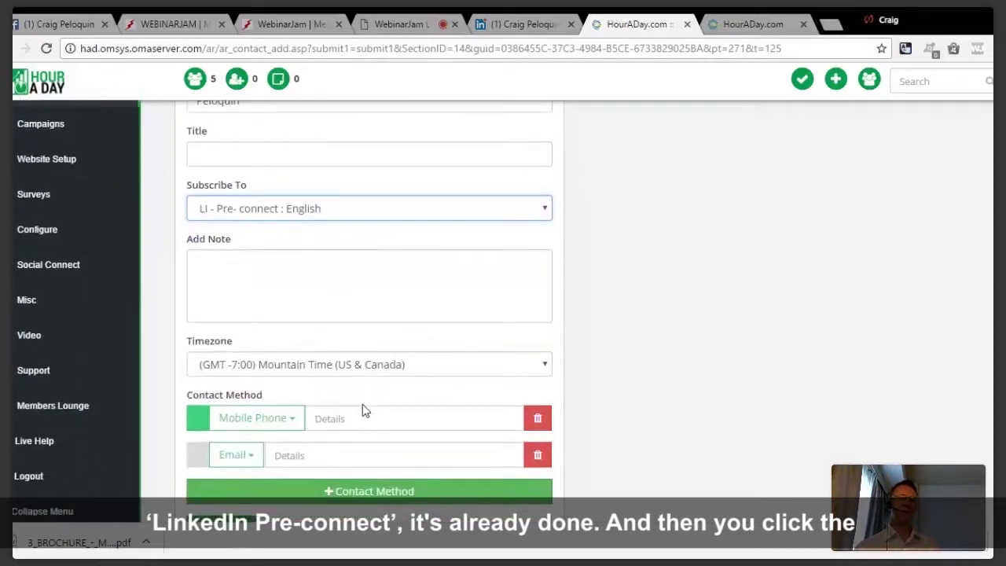
pyautogui.scroll(-1, 364, 412)
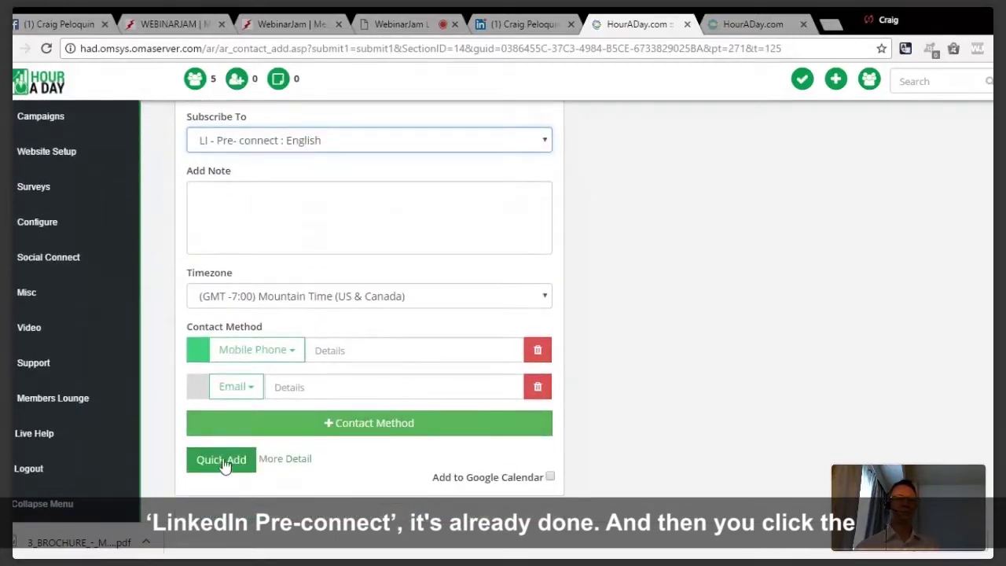
pyautogui.click(222, 461)
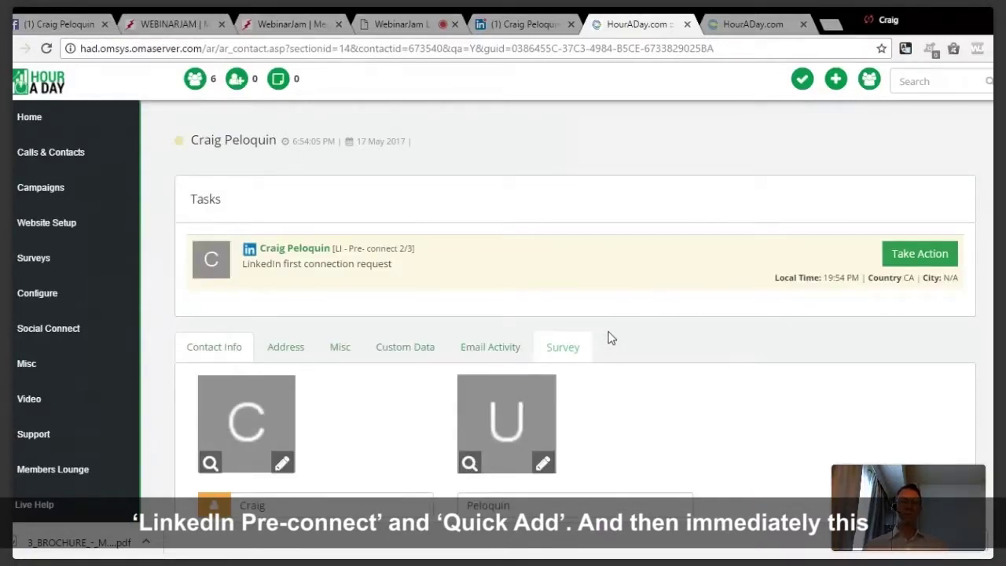
# - View the message of the new contact's LinkedIn first connection request task and close it
pyautogui.click(908, 256)
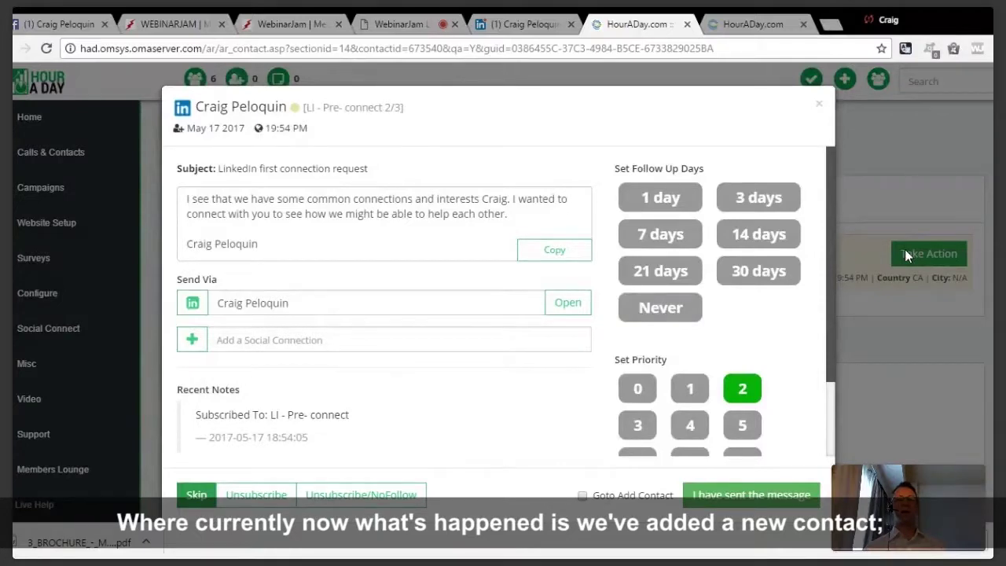
pyautogui.click(817, 103)
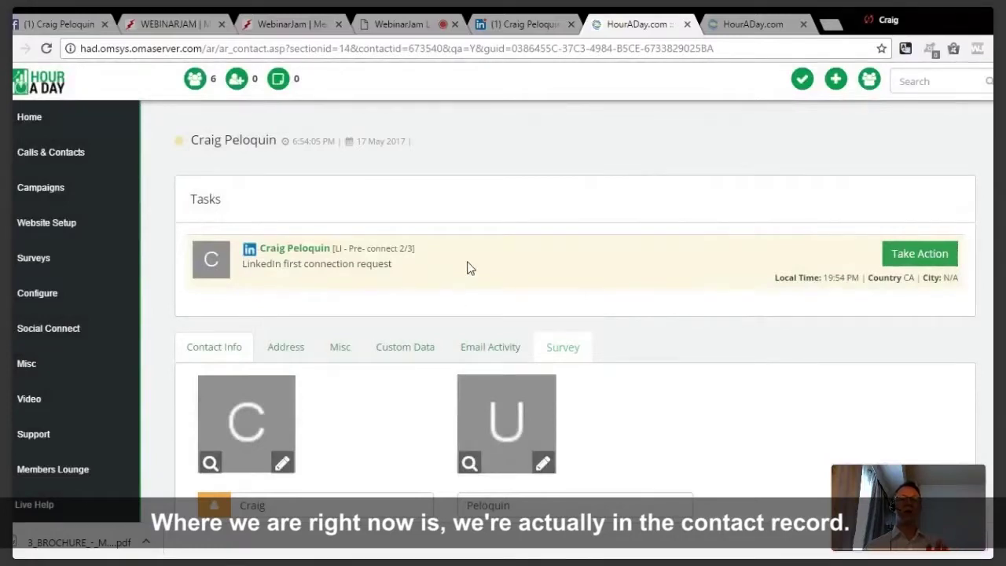
# - Examine the contact record's personal details, contact methods, follow-up and priority settings, note area and subscription history
pyautogui.scroll(-3, 487, 276)
pyautogui.scroll(1, 559, 294)
pyautogui.scroll(2, 561, 293)
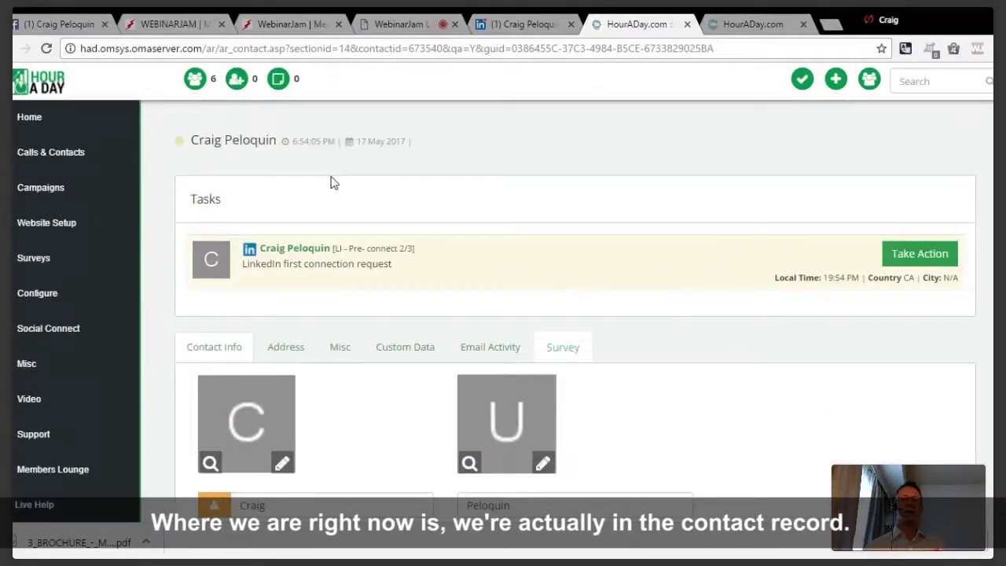
pyautogui.scroll(-7, 568, 220)
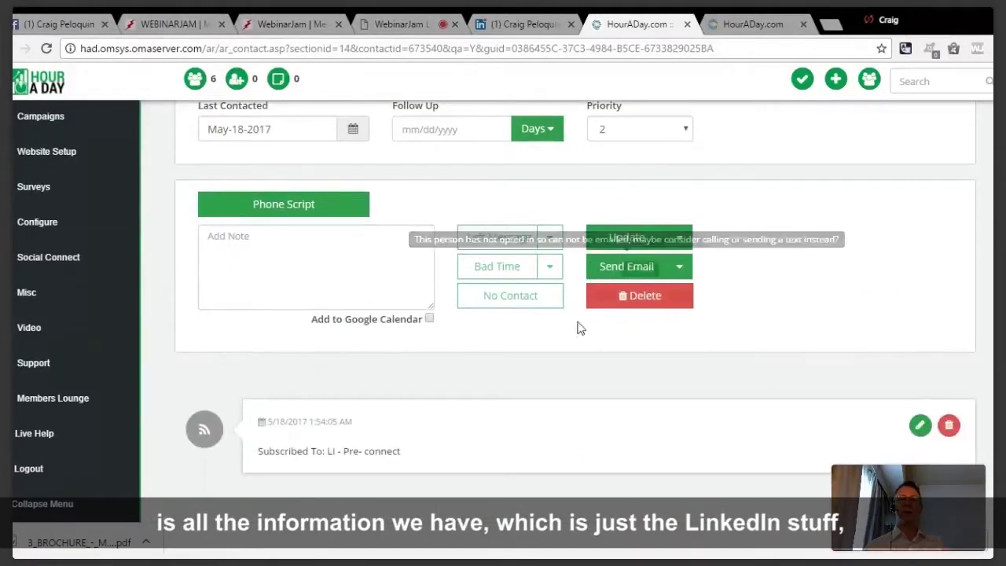
pyautogui.scroll(1, 559, 449)
pyautogui.scroll(4, 560, 449)
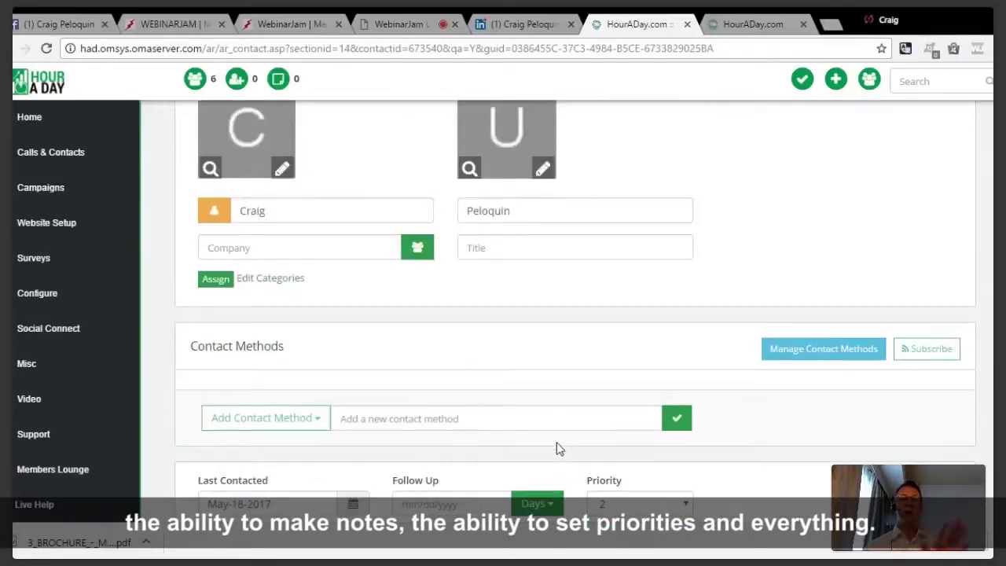
pyautogui.scroll(-4, 556, 448)
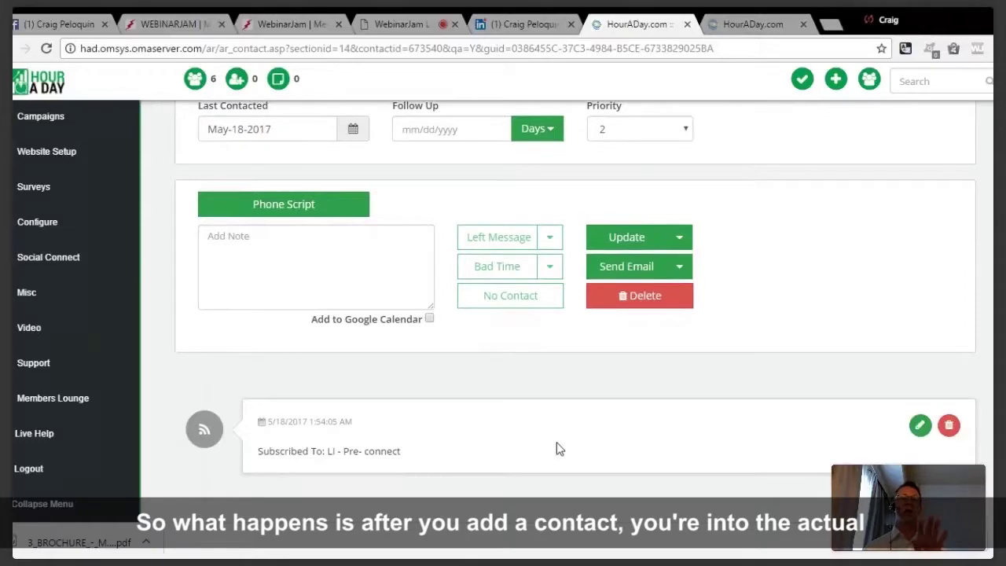
pyautogui.scroll(4, 774, 412)
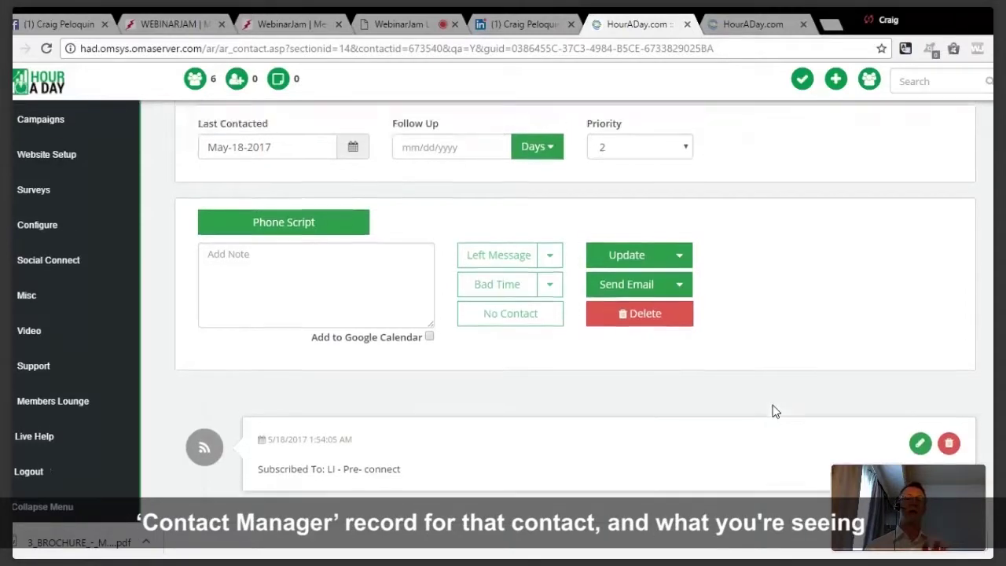
# - Review the contact's scheduled task, the "Subscribed To: LI - Pre- connect" note, the priority setting and the name fields
pyautogui.scroll(3, 772, 407)
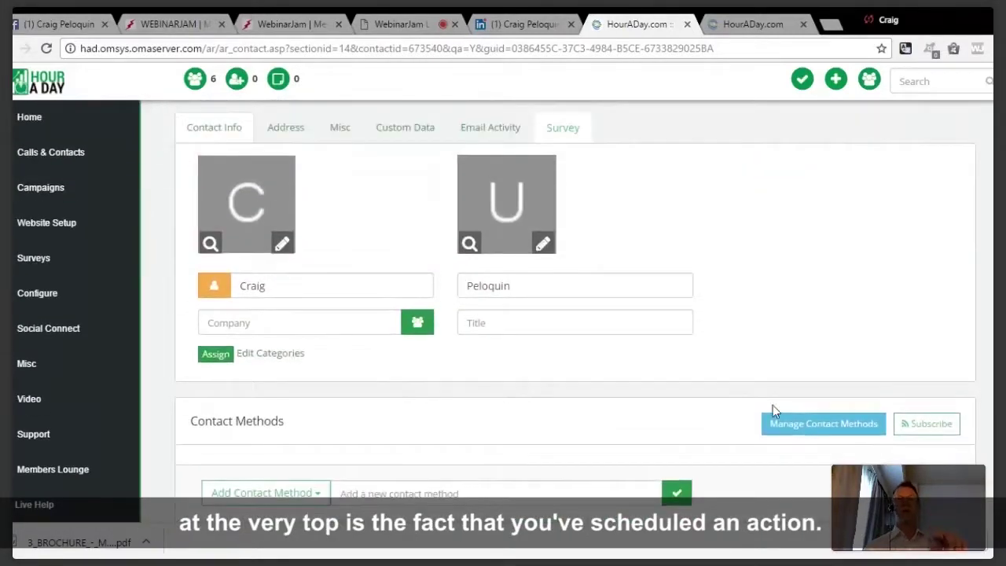
pyautogui.scroll(1, 758, 377)
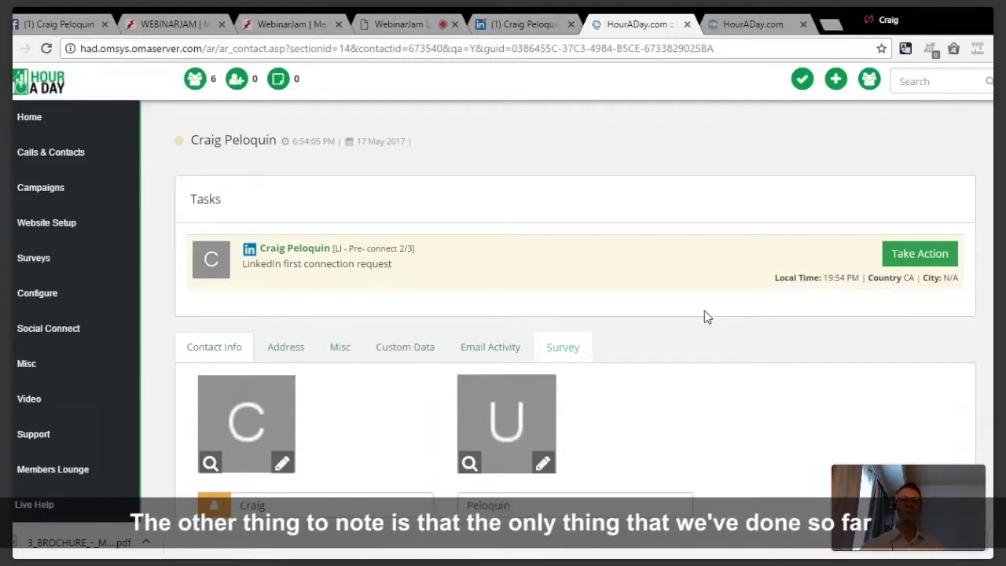
pyautogui.scroll(-5, 707, 318)
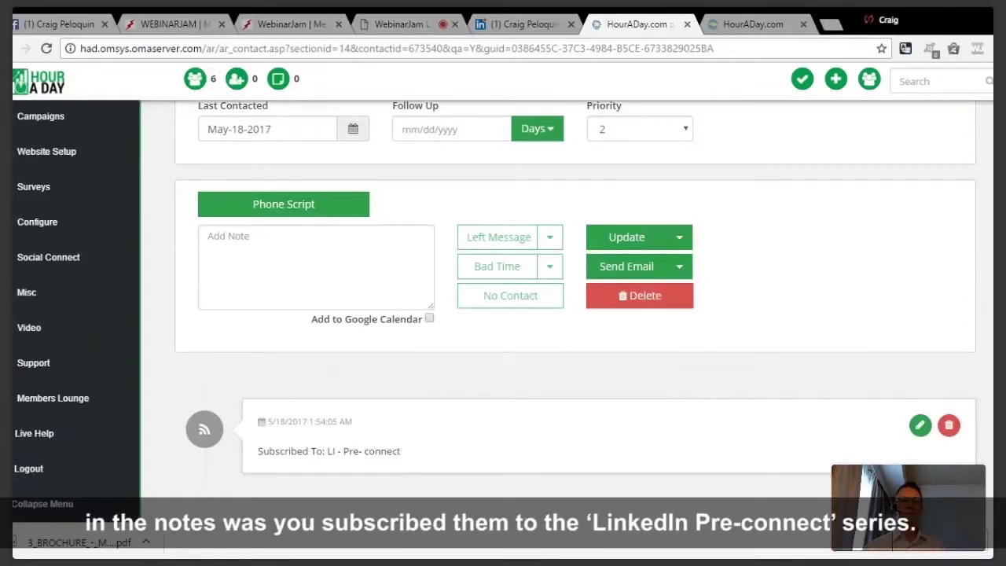
pyautogui.moveTo(258, 451); pyautogui.dragTo(400, 451)
pyautogui.click(462, 443)
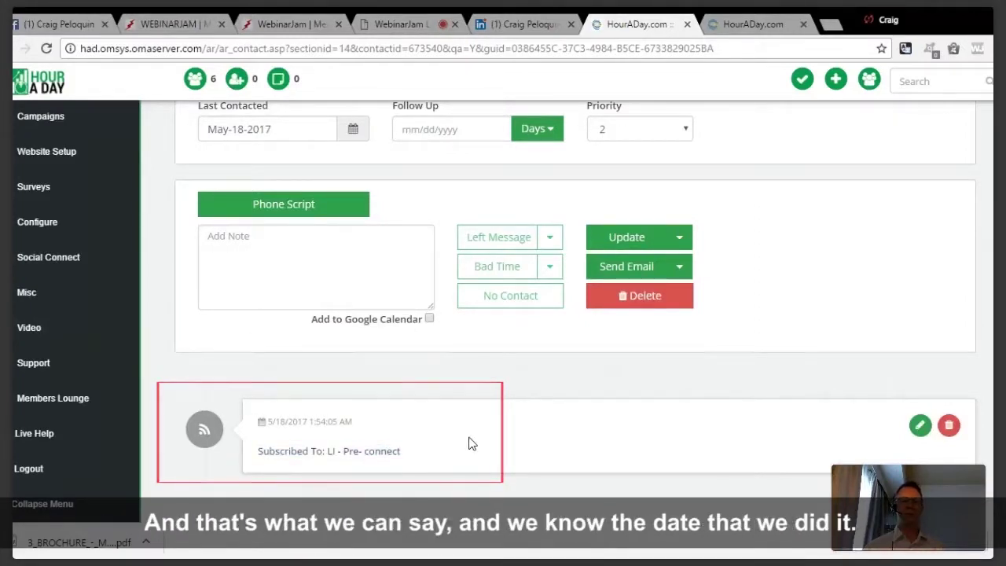
pyautogui.scroll(4, 469, 444)
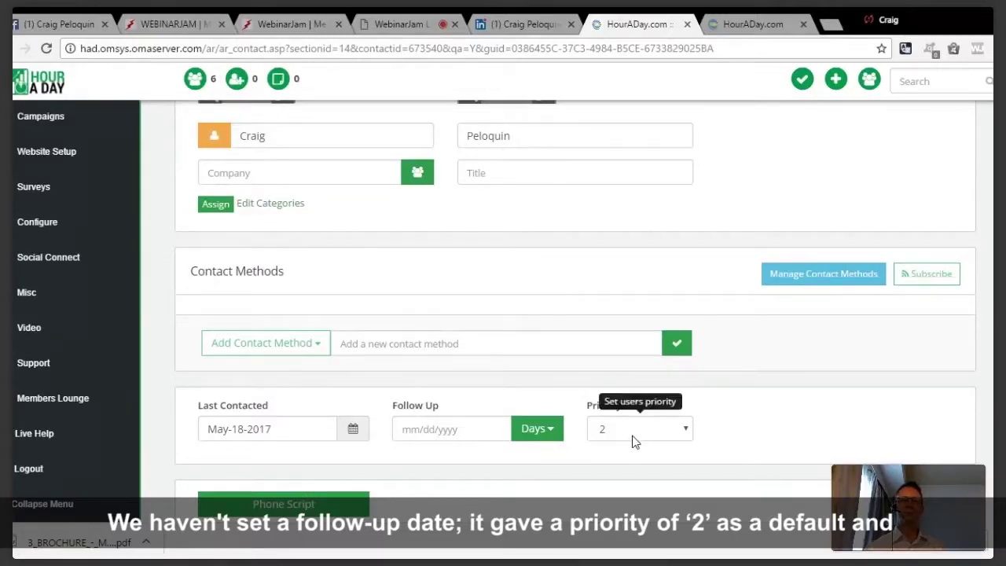
pyautogui.scroll(3, 634, 442)
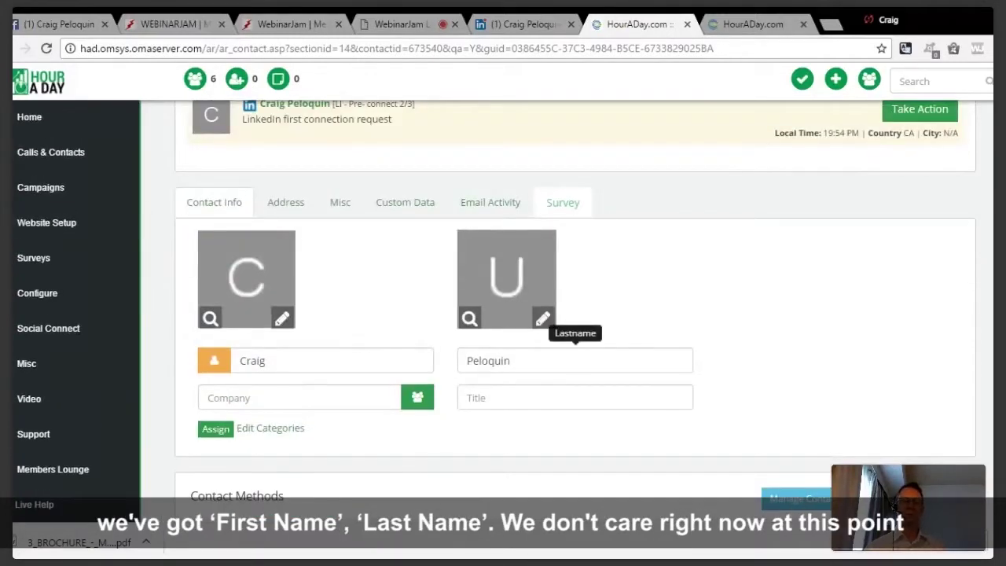
pyautogui.scroll(-1, 621, 376)
pyautogui.scroll(-1, 620, 377)
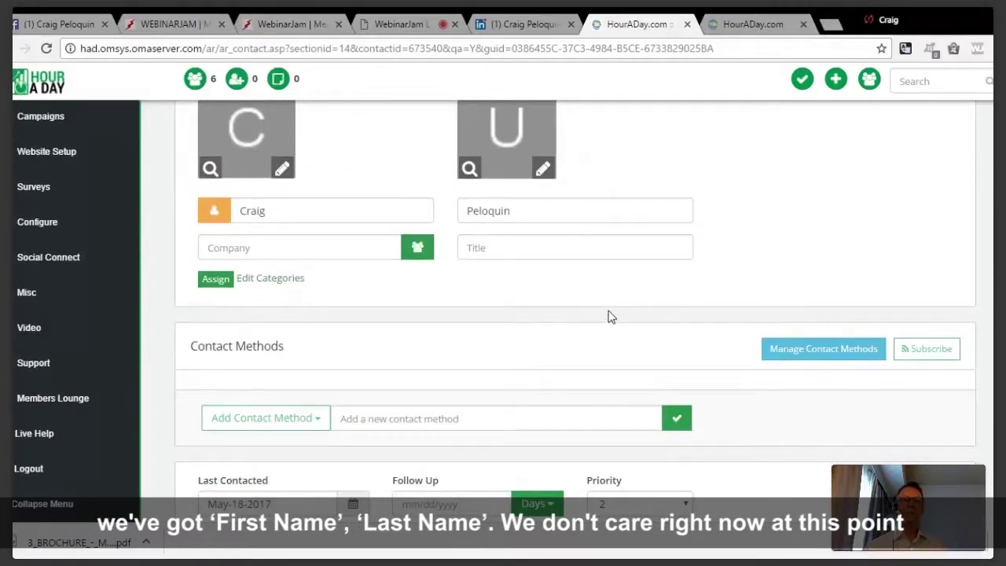
pyautogui.scroll(1, 610, 314)
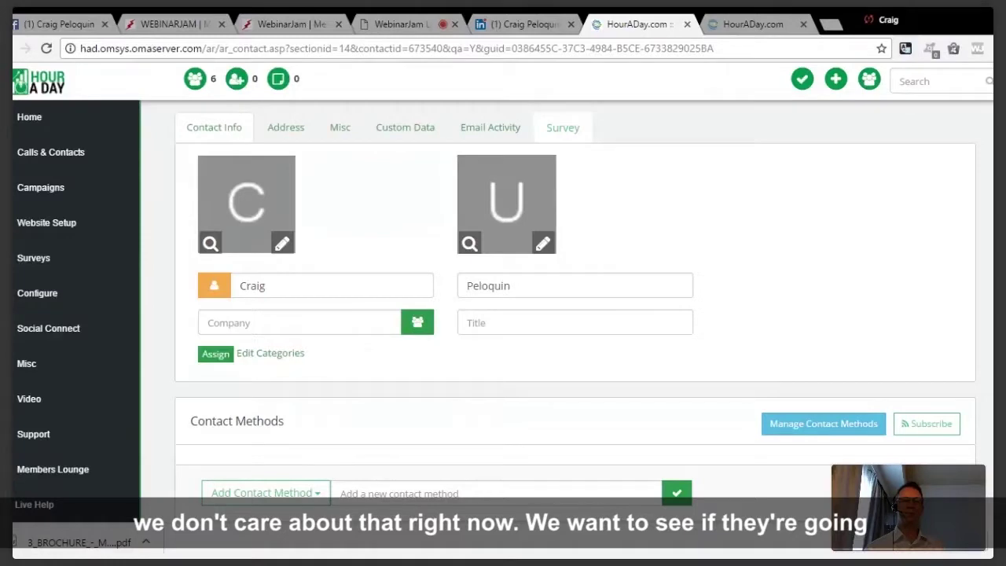
pyautogui.scroll(3, 605, 314)
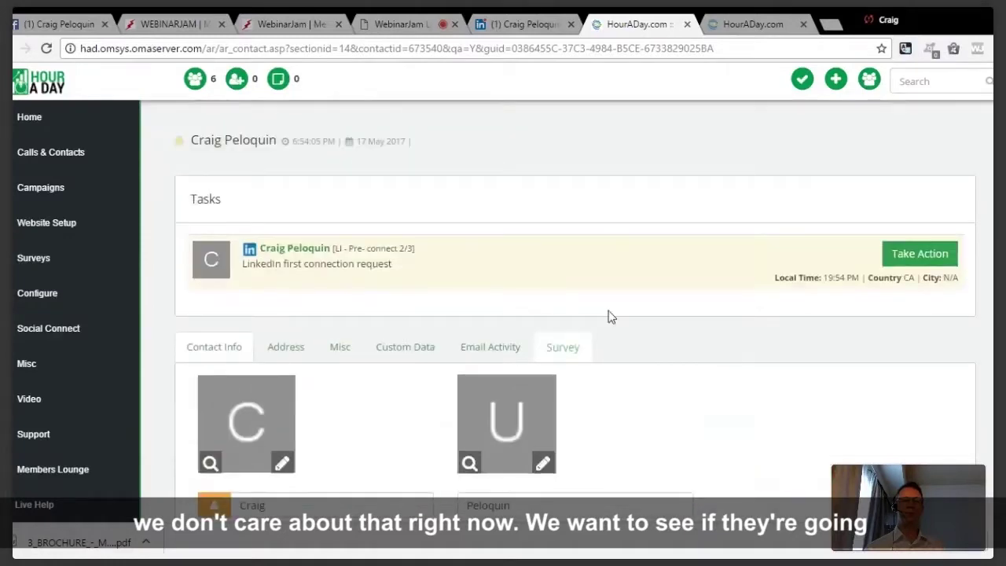
# - Take action on the LinkedIn first connection request task and insert "I see you are in Vancouver, I love that city." after the message's first sentence
pyautogui.click(932, 256)
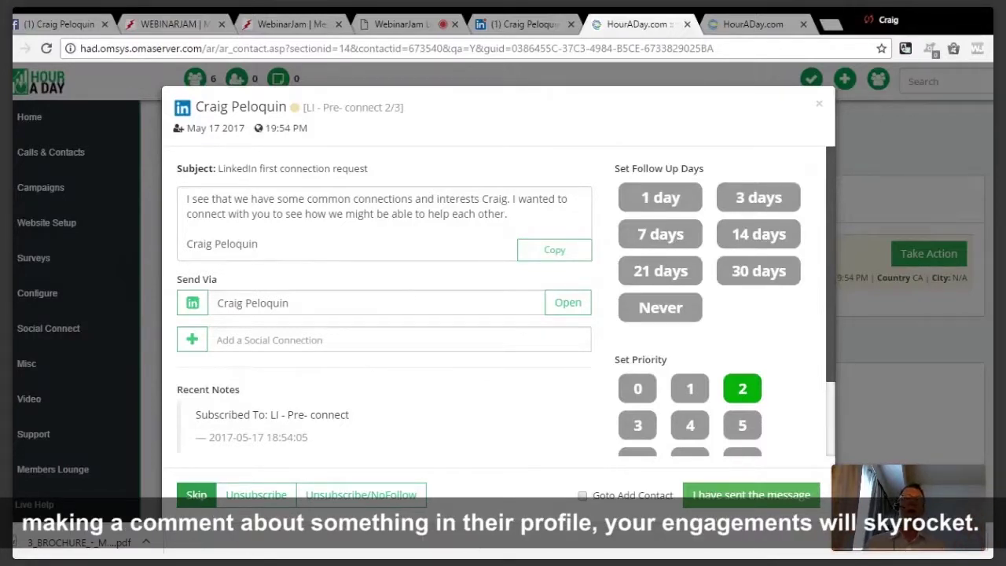
pyautogui.click(509, 199)
pyautogui.write('I see you ')
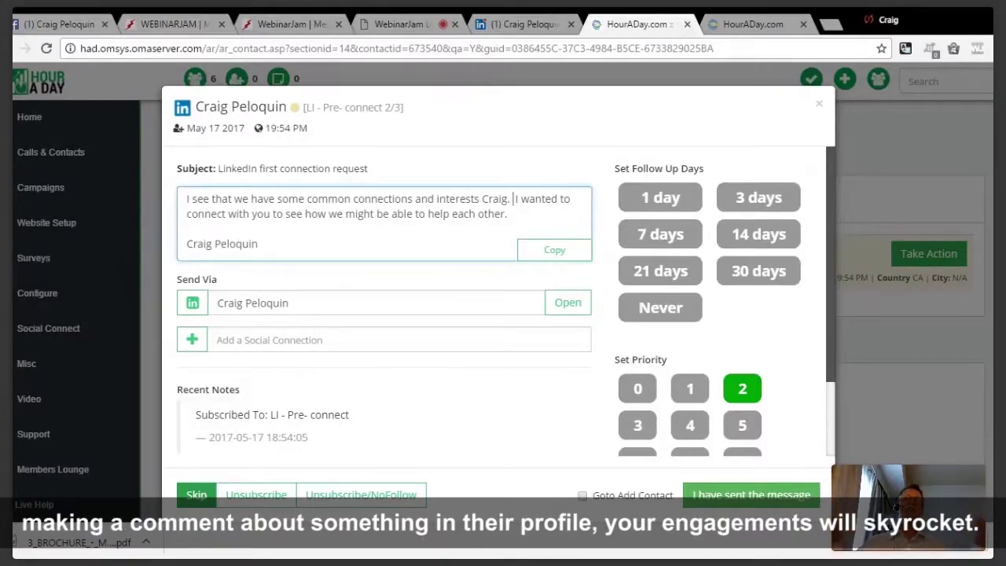
pyautogui.write('are in V')
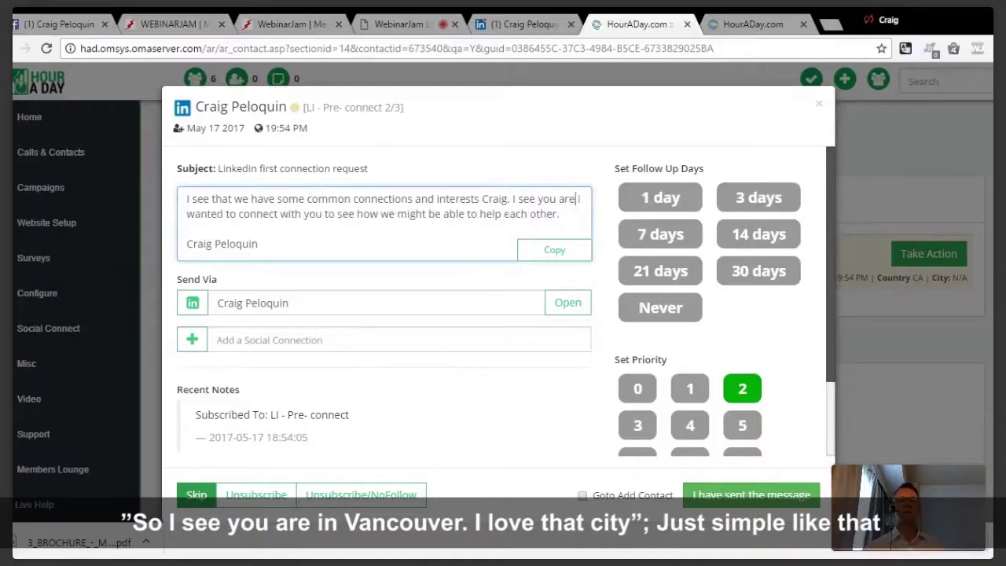
pyautogui.write('ancouver, I lov')
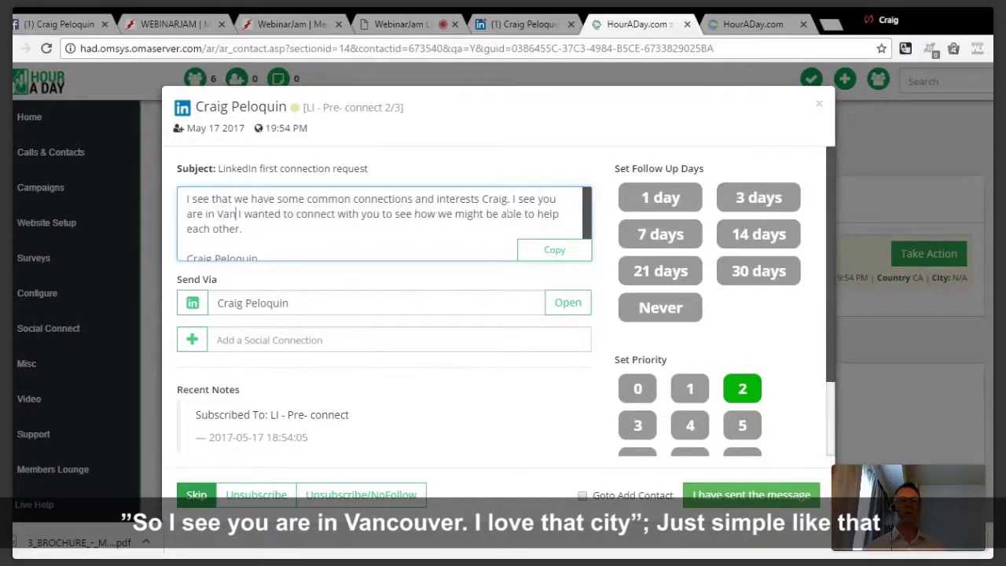
pyautogui.write('e that city.')
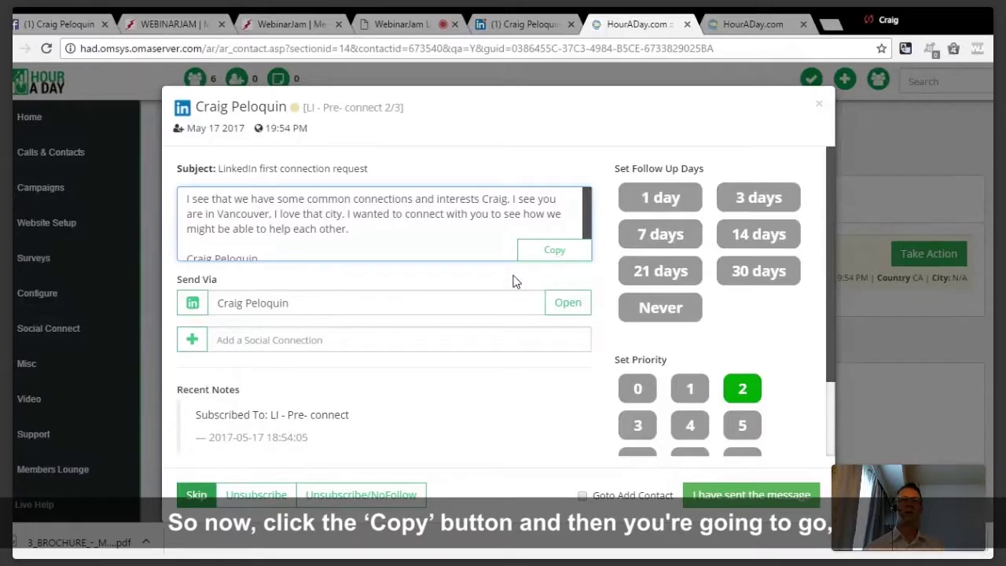
# - Copy the full text of the personalized connection request message, including the signature
pyautogui.click(555, 255)
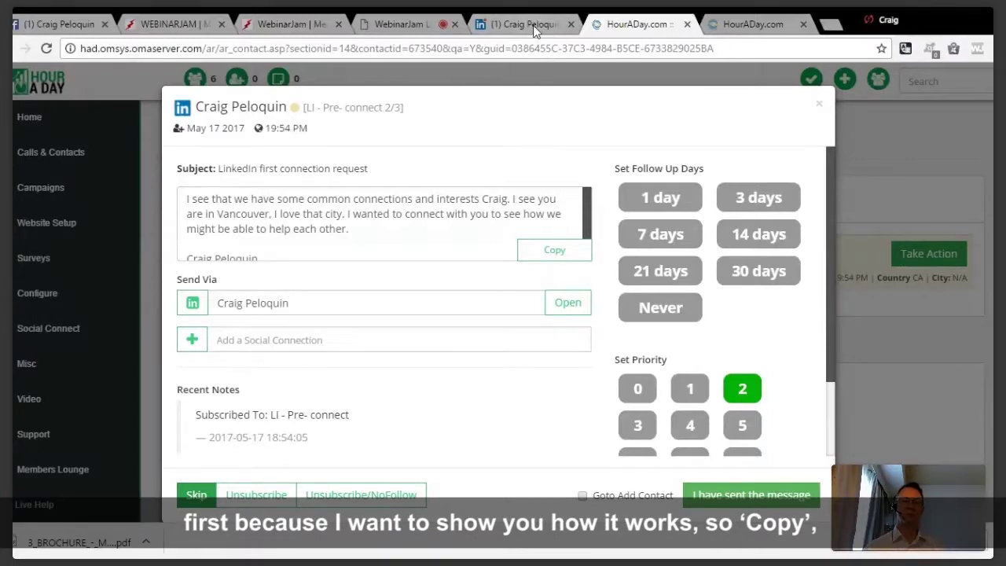
pyautogui.click(552, 253)
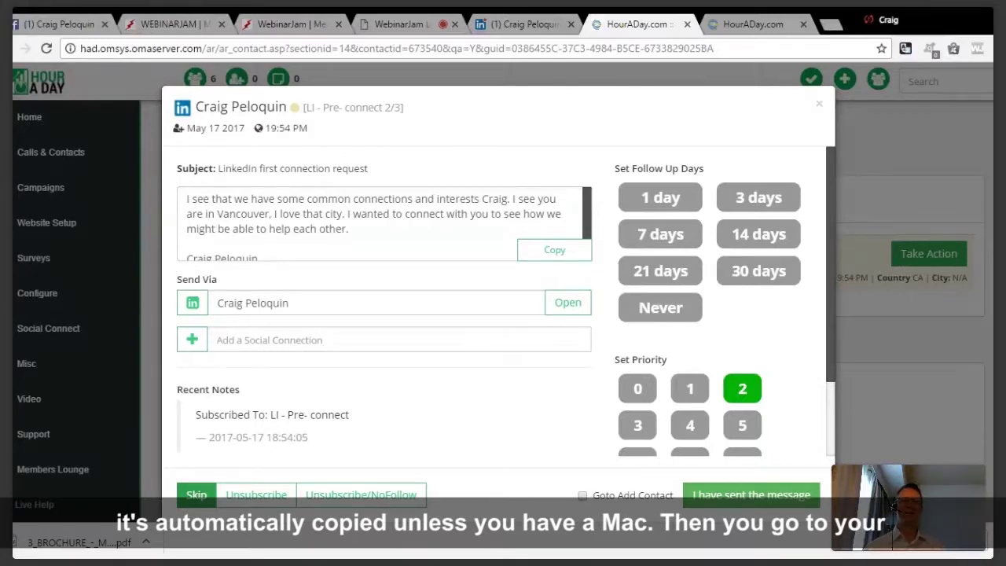
pyautogui.click(197, 204)
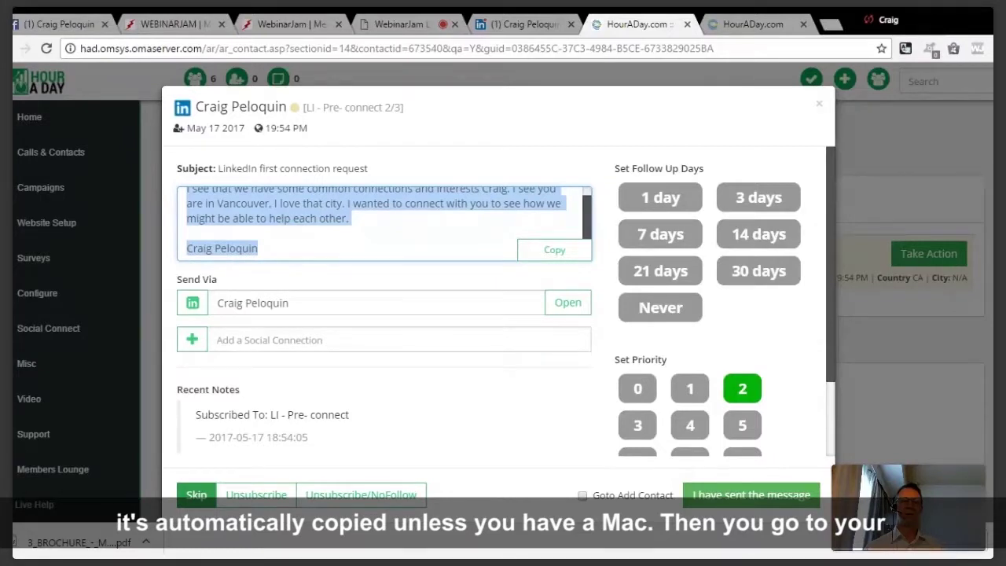
pyautogui.click(377, 226)
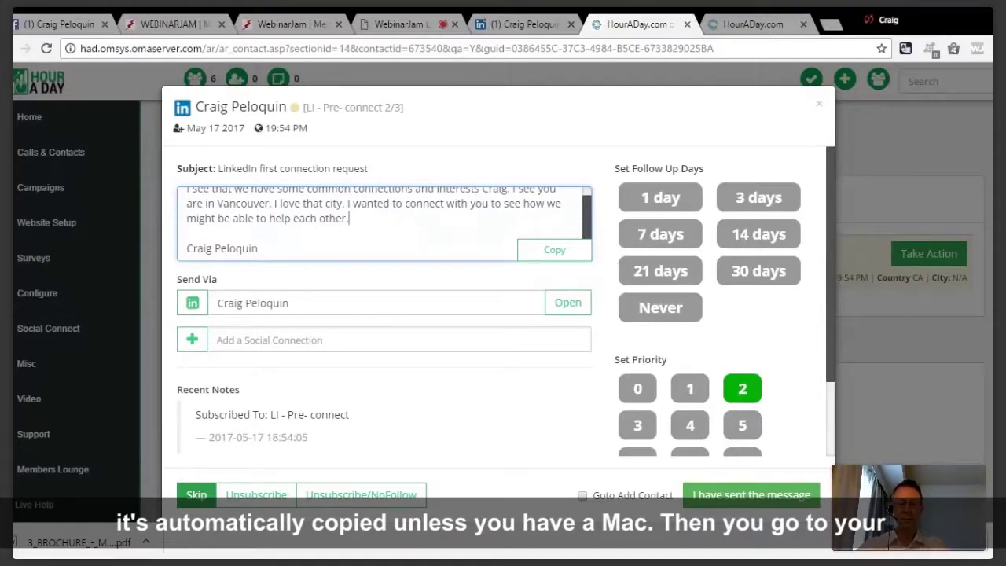
pyautogui.scroll(1, 385, 222)
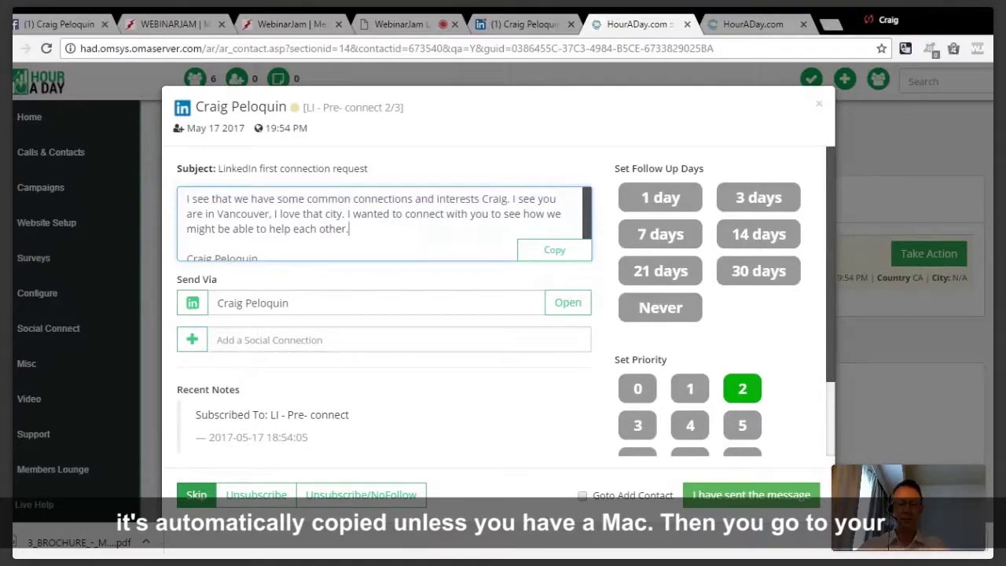
# - Switch to the prospect's LinkedIn profile and send a connection invitation with the copied message as its personal note
pyautogui.click(523, 26)
pyautogui.click(408, 468)
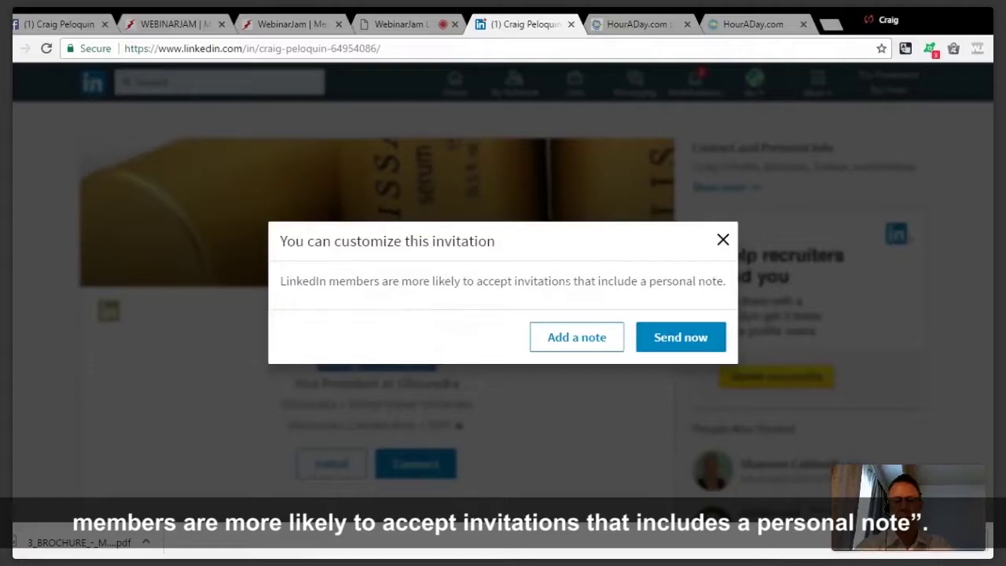
pyautogui.click(576, 338)
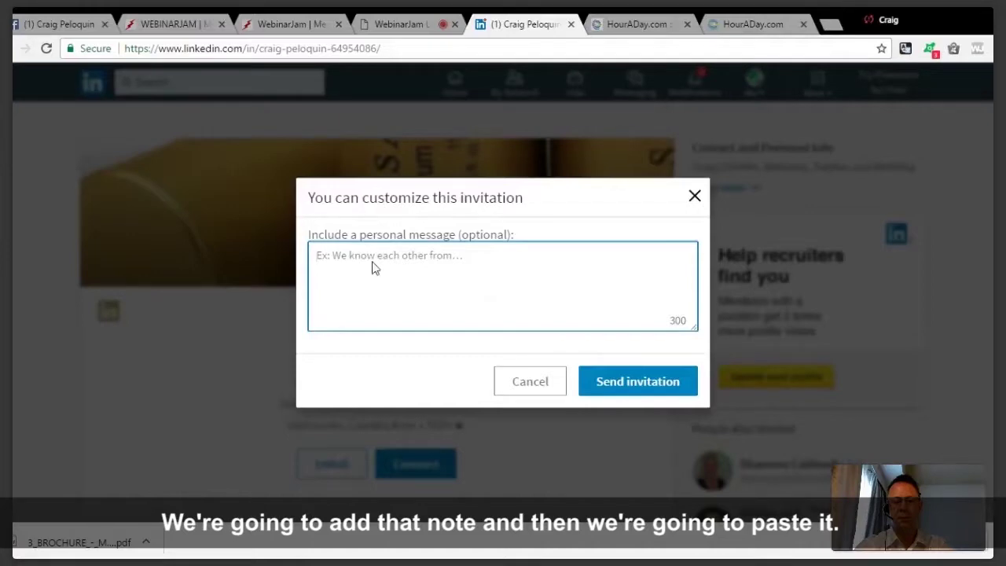
pyautogui.hotkey('ctrl', 'v')
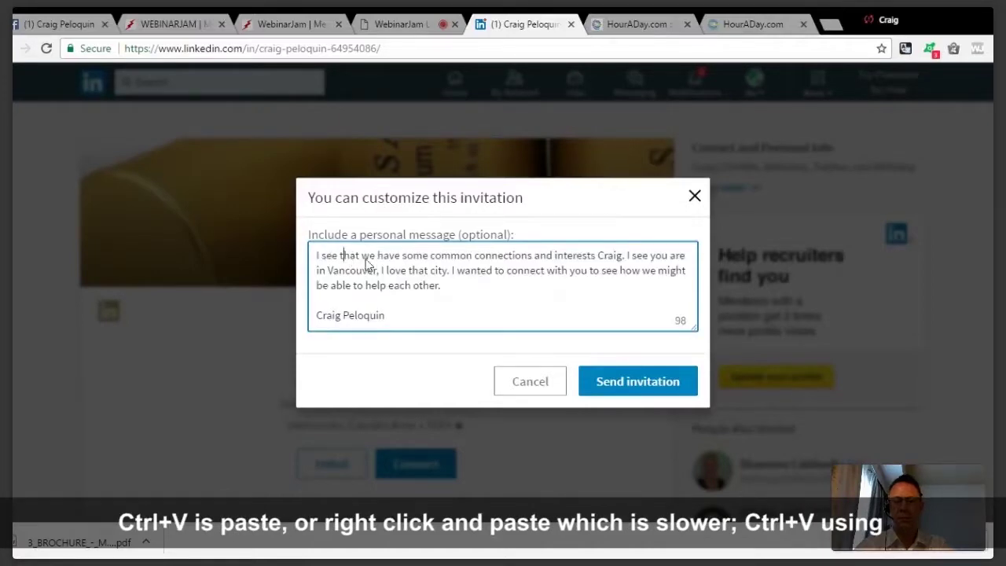
pyautogui.click(318, 352)
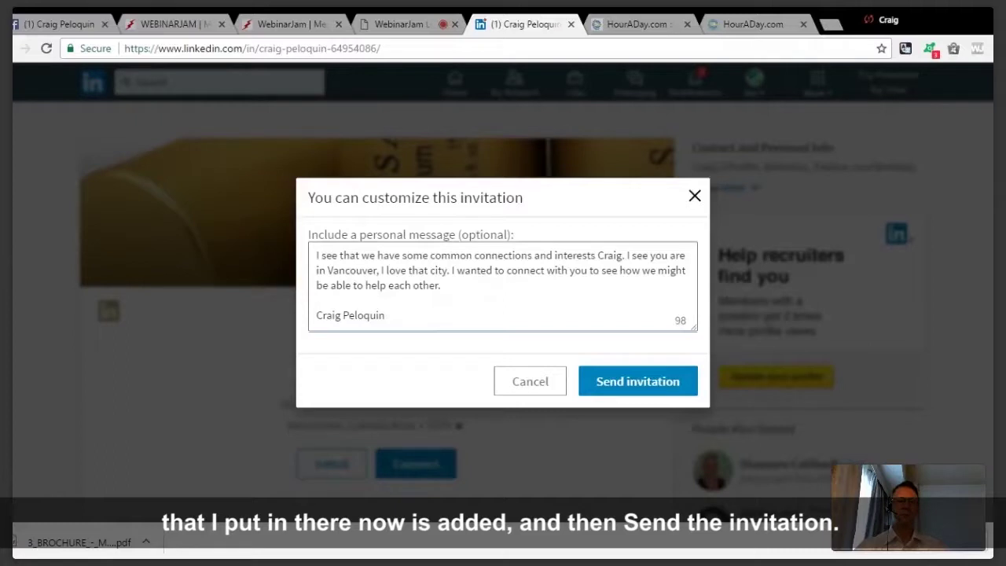
pyautogui.click(638, 385)
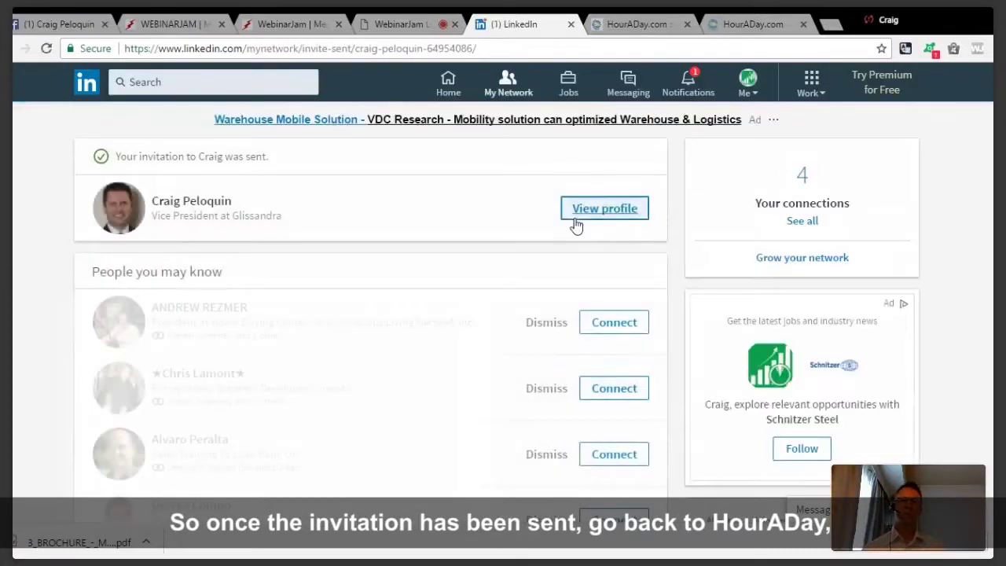
# - Return to HourADay, enable Goto Add Contact for the task and mark the message as sent
pyautogui.click(622, 23)
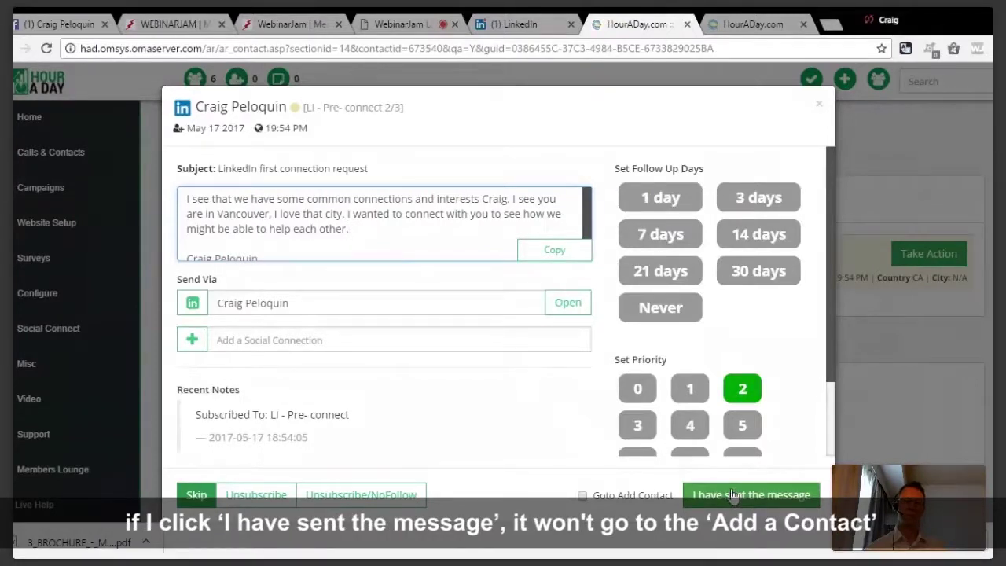
pyautogui.click(582, 495)
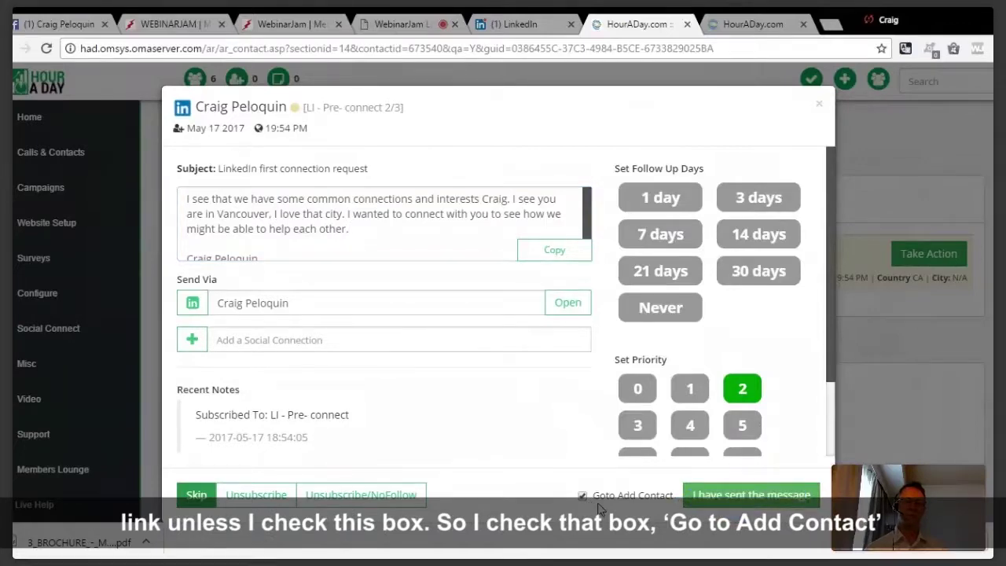
pyautogui.scroll(-1, 546, 469)
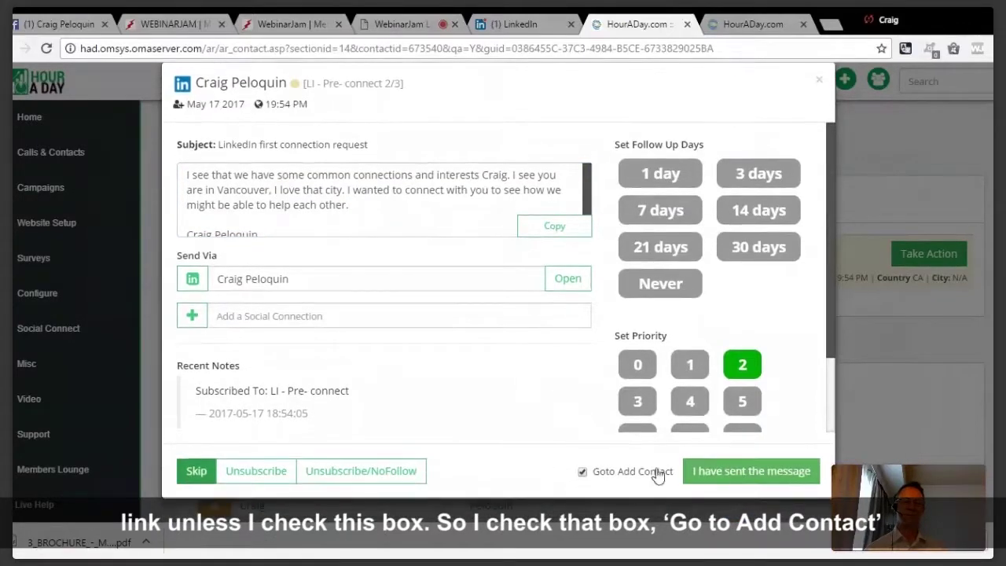
pyautogui.click(750, 472)
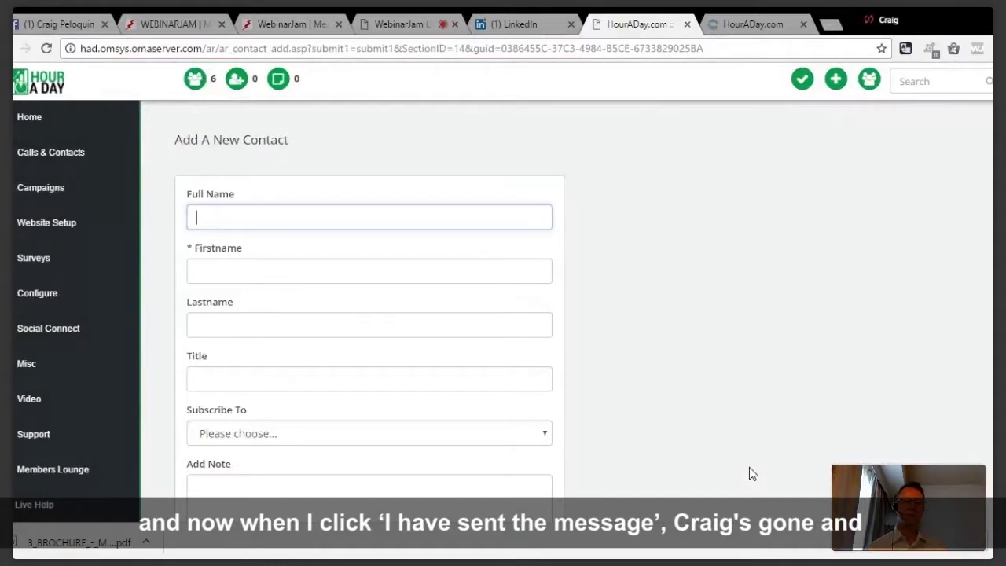
# - Switch to LinkedIn and open the profile of the MLM and Network Marketing Author among the "People you may know" suggestions
pyautogui.click(506, 29)
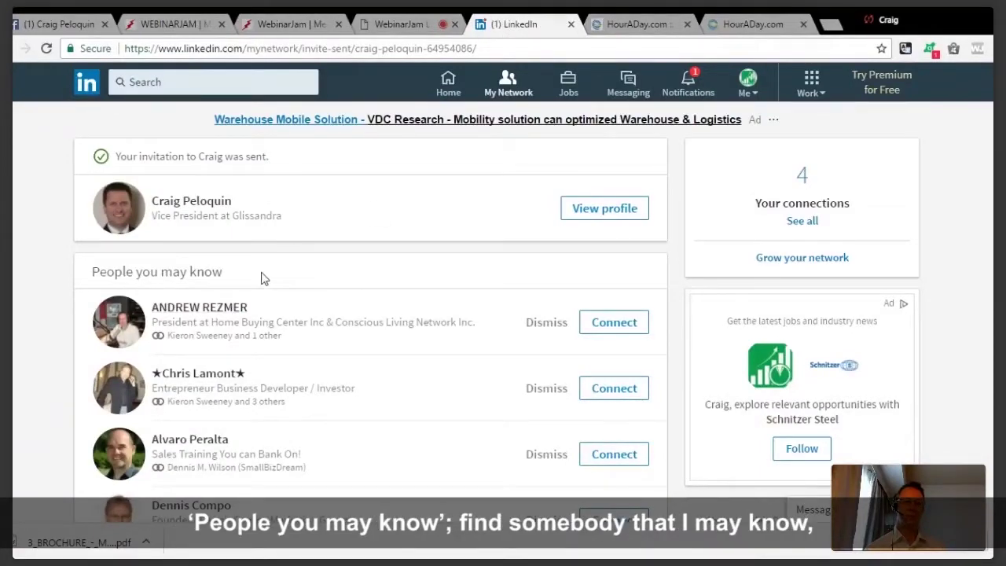
pyautogui.scroll(-2, 377, 288)
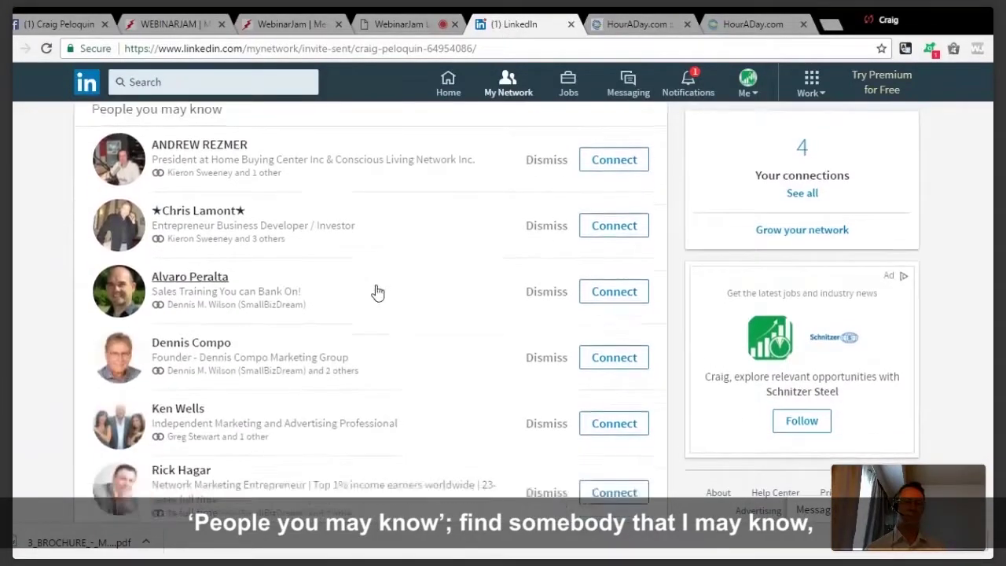
pyautogui.scroll(-1, 377, 293)
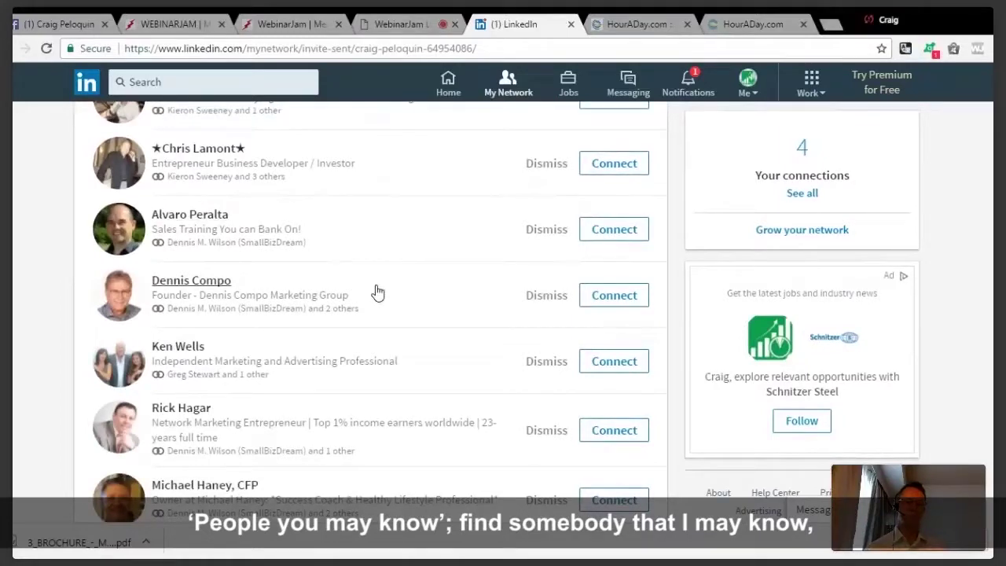
pyautogui.scroll(-1, 377, 293)
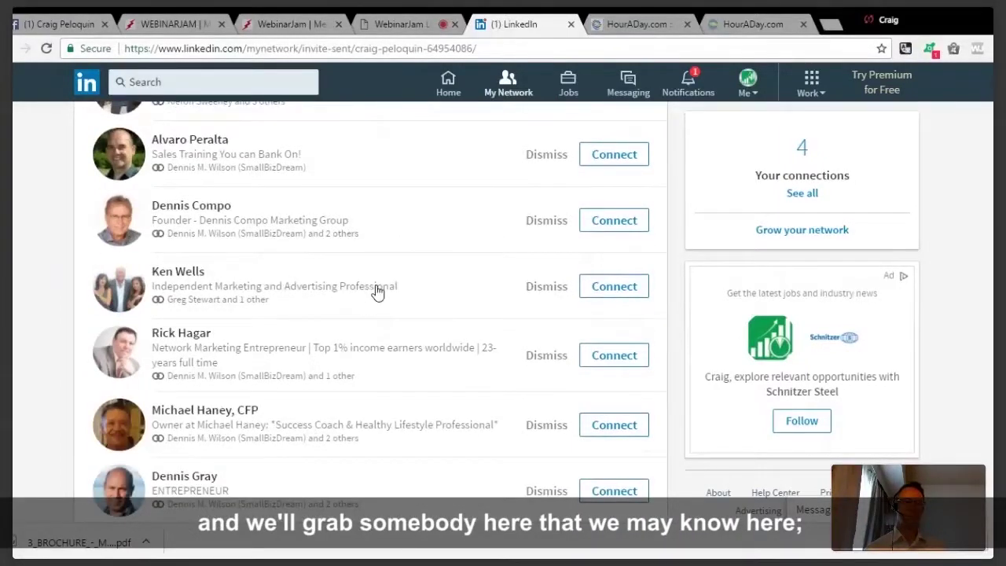
pyautogui.scroll(-1, 377, 291)
pyautogui.scroll(-2, 359, 298)
pyautogui.scroll(-2, 359, 298)
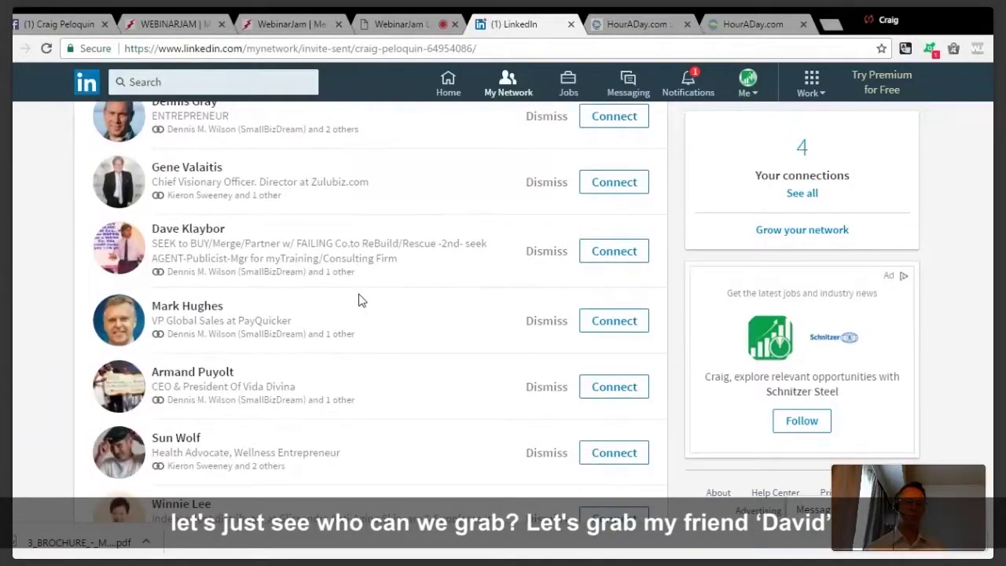
pyautogui.scroll(-2, 359, 301)
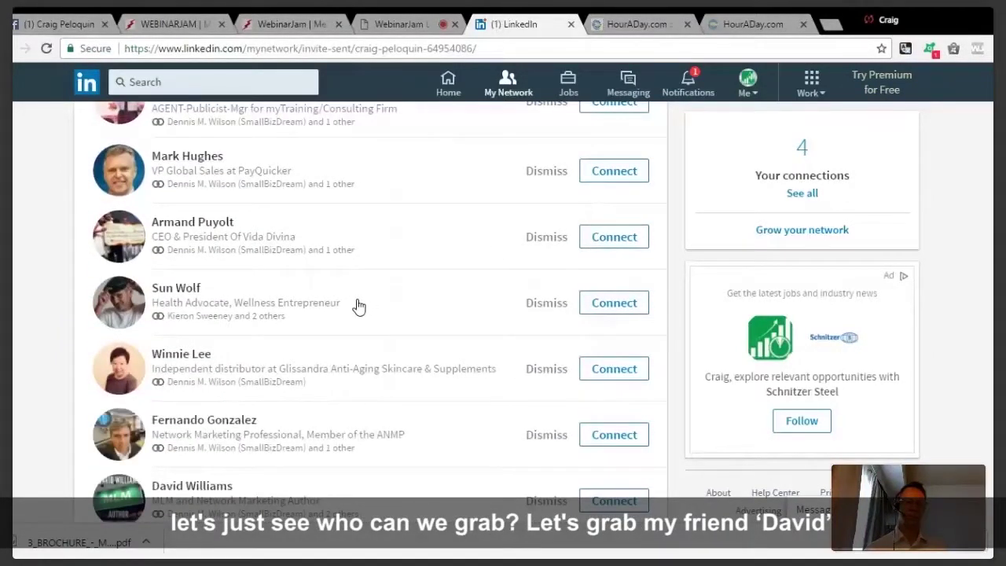
pyautogui.scroll(-1, 358, 305)
pyautogui.click(212, 414)
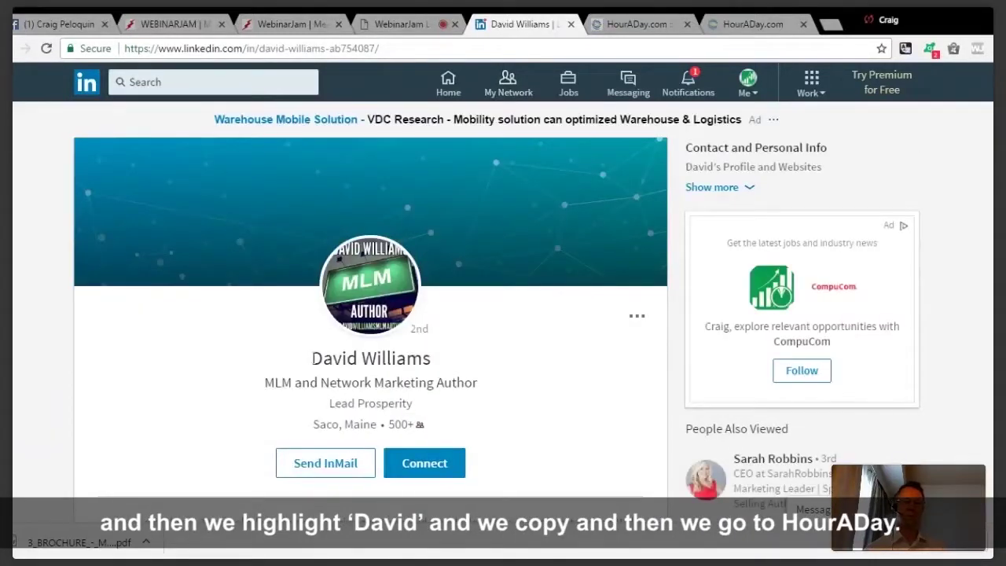
# - Copy the MLM author's full name from the LinkedIn profile and quick-add him in HourADay, subscribed to the LI - Pre- connect campaign
pyautogui.moveTo(311, 358); pyautogui.dragTo(431, 358)
pyautogui.hotkey('ctrl', 'c')
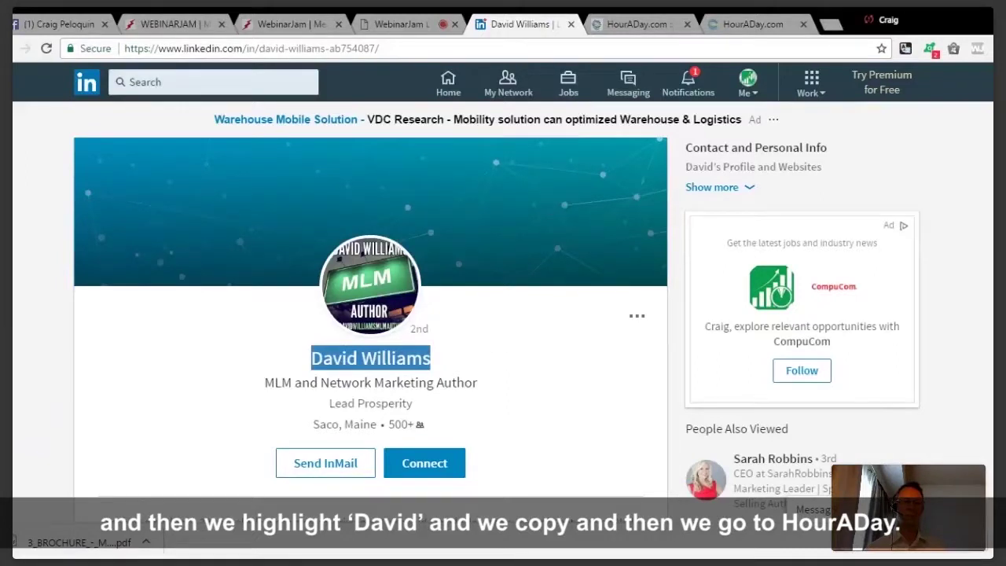
pyautogui.click(616, 25)
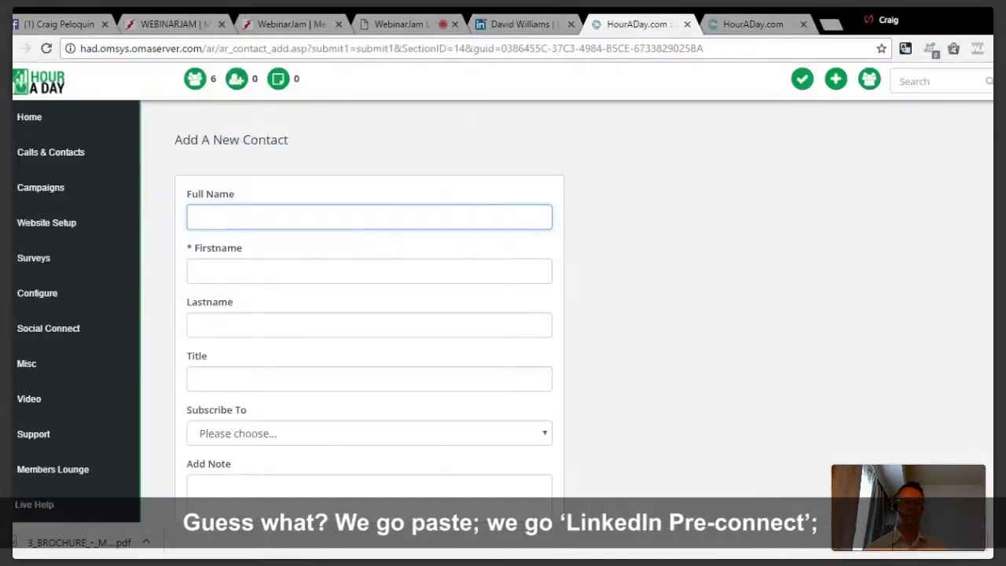
pyautogui.hotkey('ctrl', 'v')
pyautogui.click(300, 433)
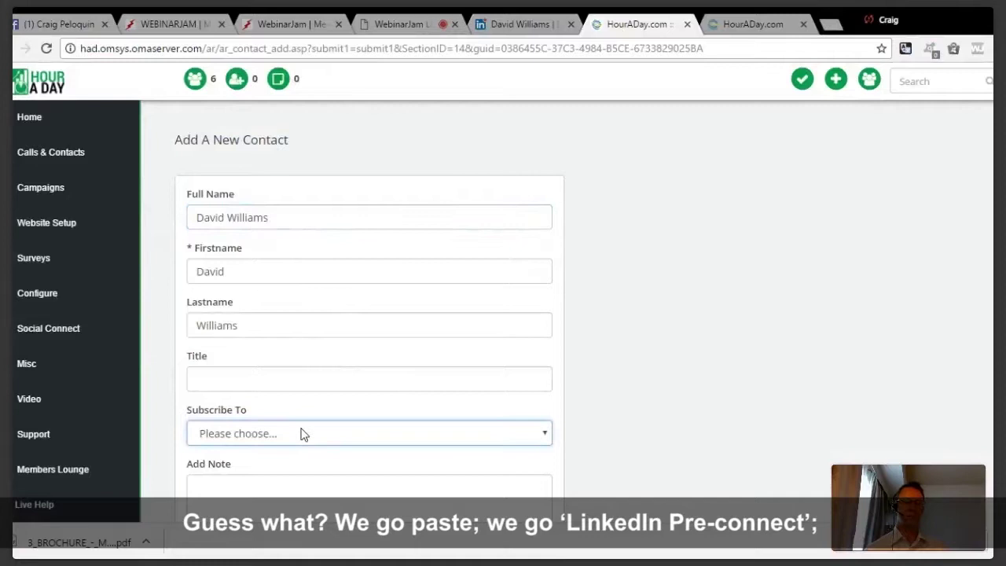
pyautogui.click(247, 447)
pyautogui.scroll(-4, 246, 447)
pyautogui.click(228, 460)
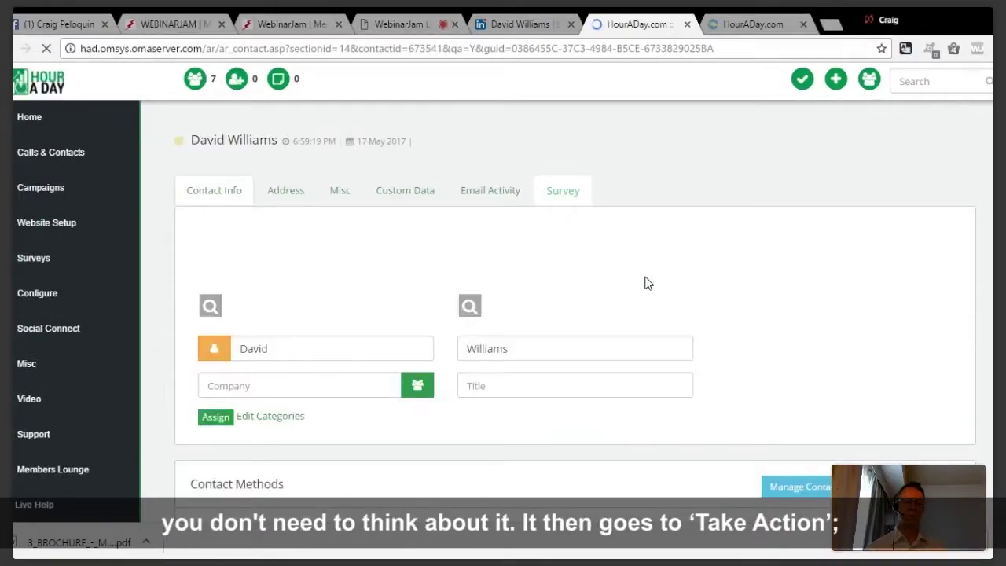
# - Mark the new contact's first connection request as sent and send the LinkedIn invitation with that message as its personal note
pyautogui.click(918, 253)
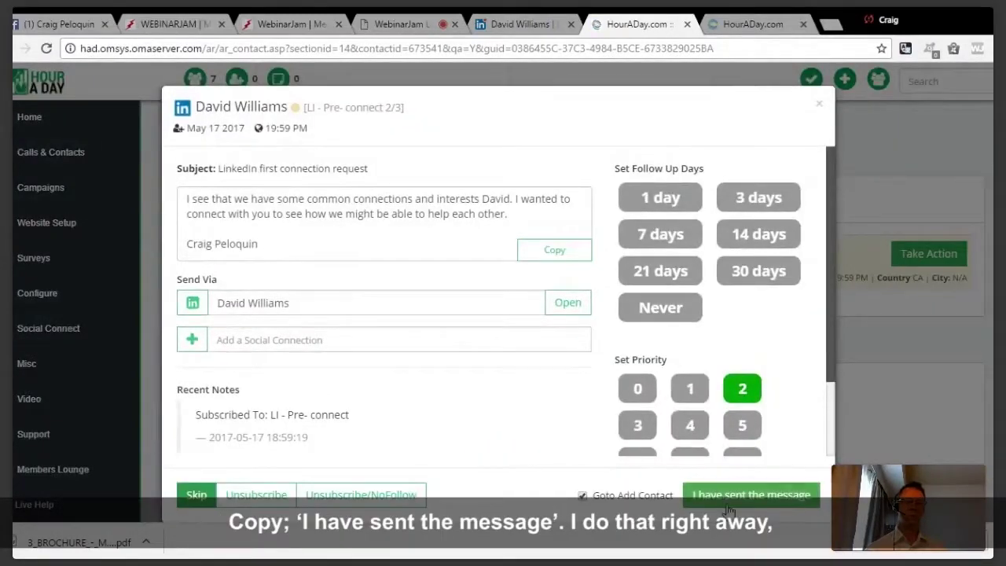
pyautogui.click(751, 495)
pyautogui.click(506, 26)
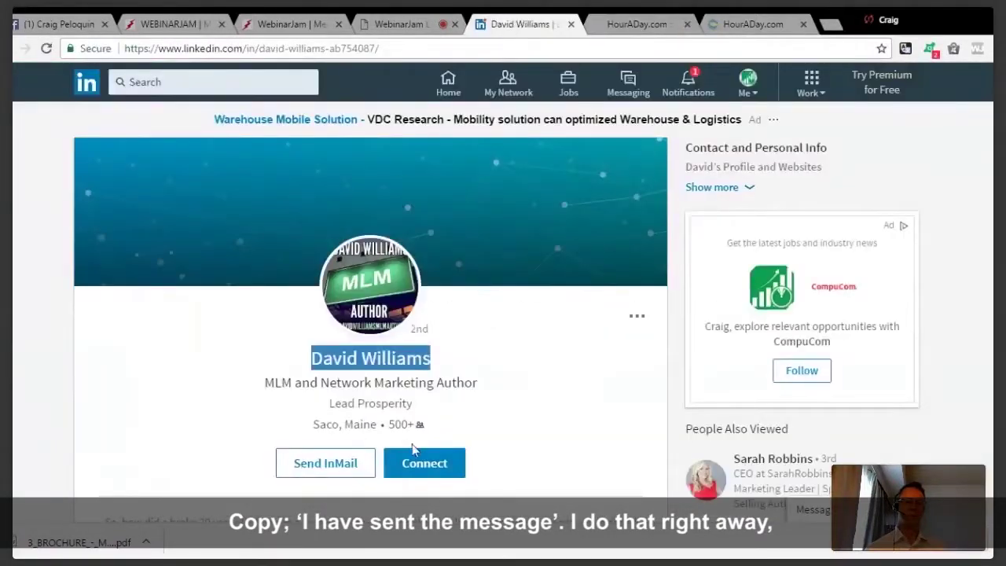
pyautogui.click(434, 456)
pyautogui.click(572, 352)
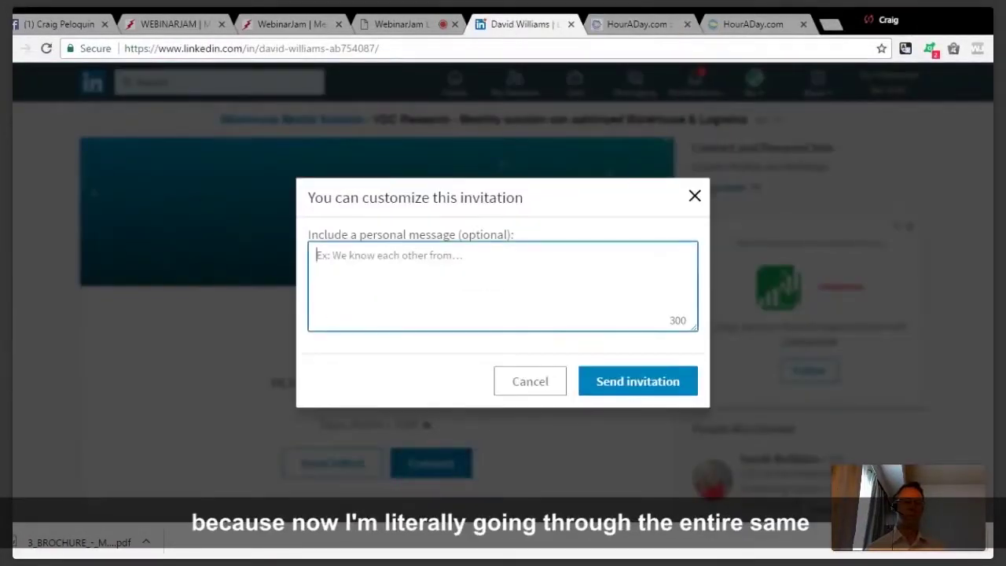
pyautogui.write('I see that we have some common connections and interests David. I wanted to connect with you to see how we might be able to help each other.  Craig Peloquin')
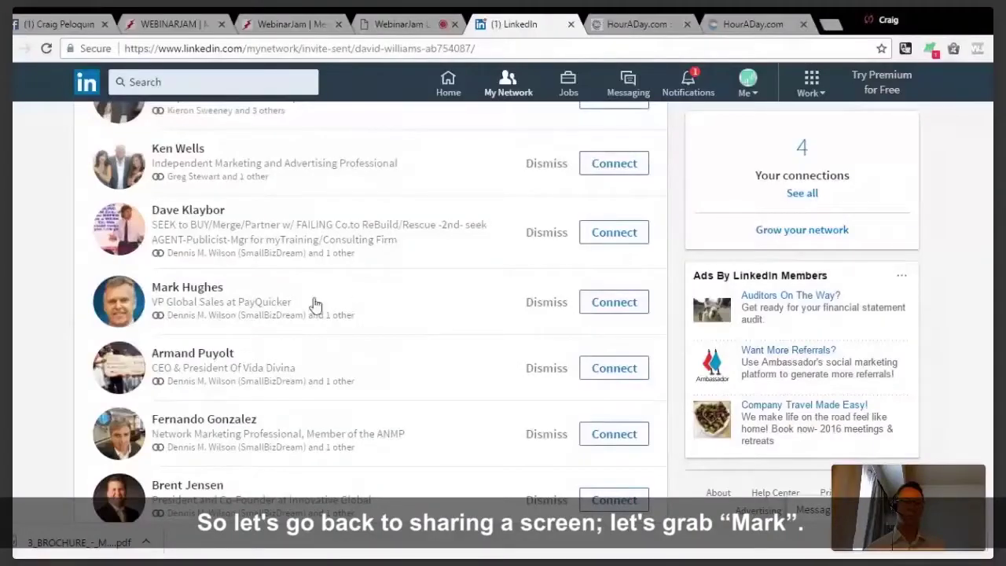
# - Open the LinkedIn profile of the VP Global Sales at PayQuicker and review the mutual connections and work experience
pyautogui.click(207, 291)
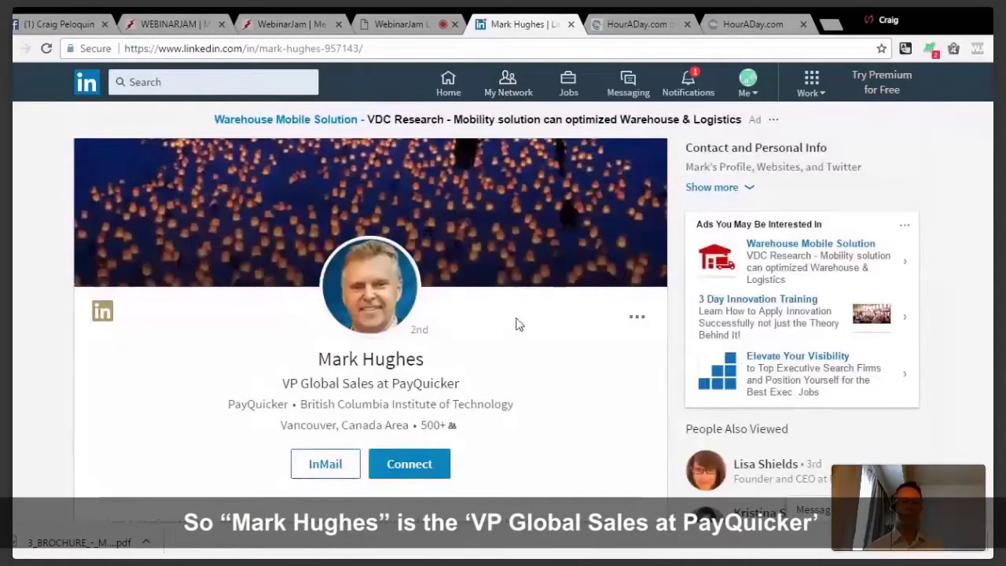
pyautogui.scroll(-3, 519, 325)
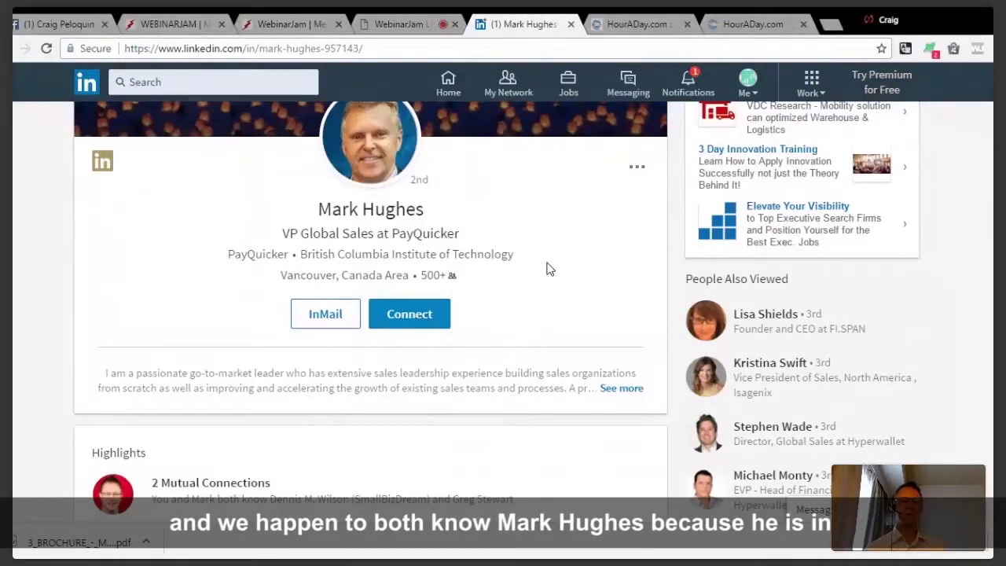
pyautogui.scroll(-1, 547, 268)
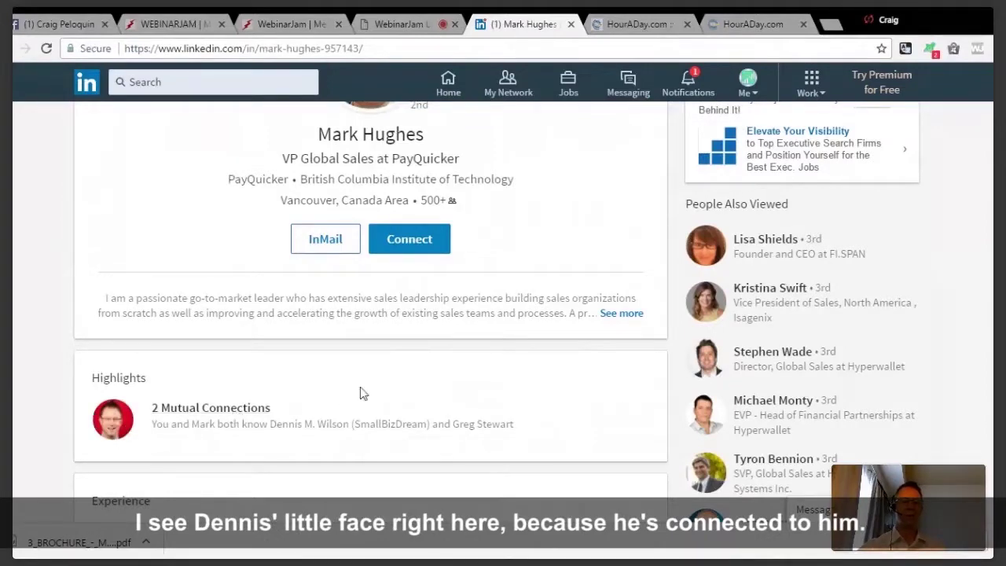
pyautogui.scroll(-2, 429, 375)
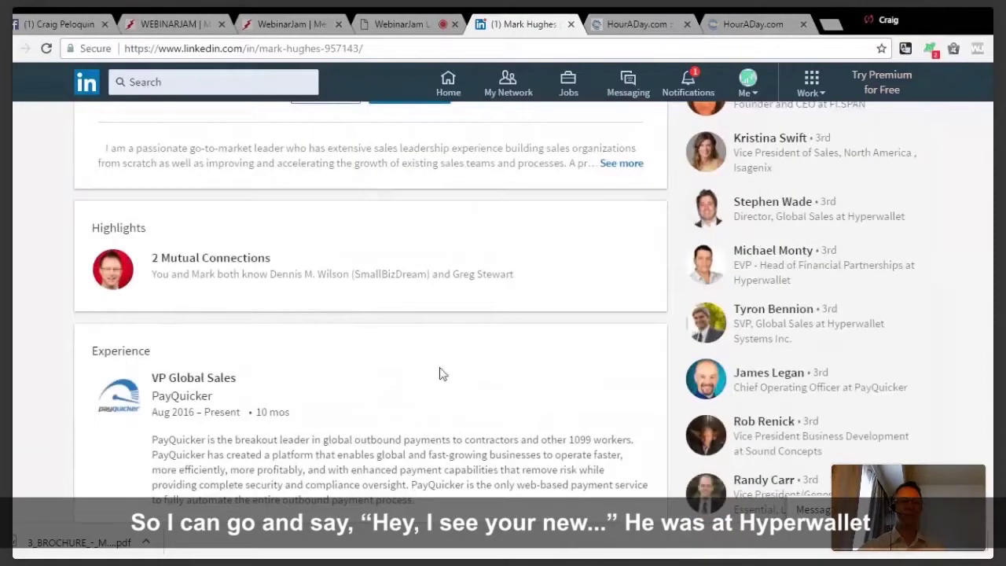
pyautogui.scroll(-2, 482, 385)
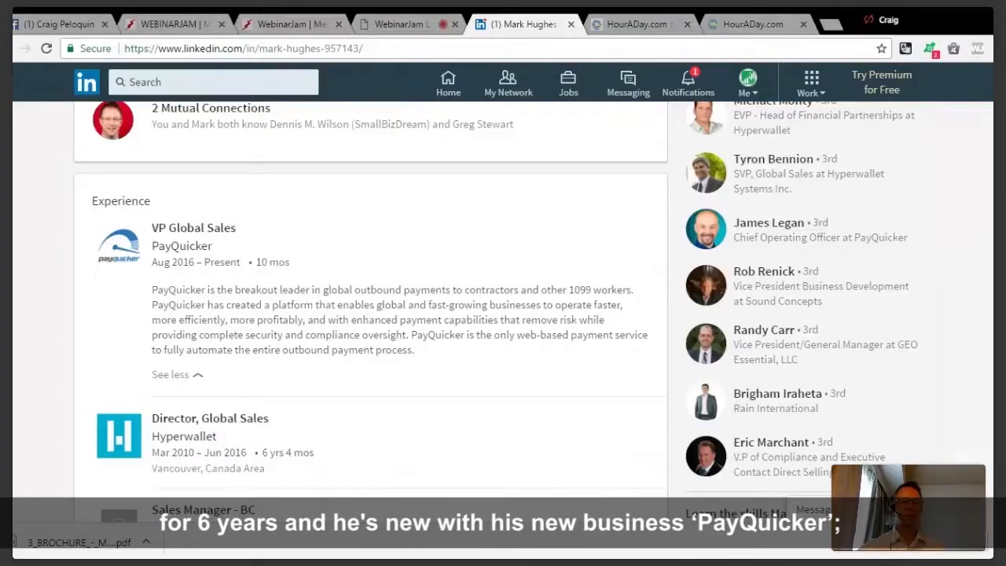
pyautogui.scroll(5, 561, 326)
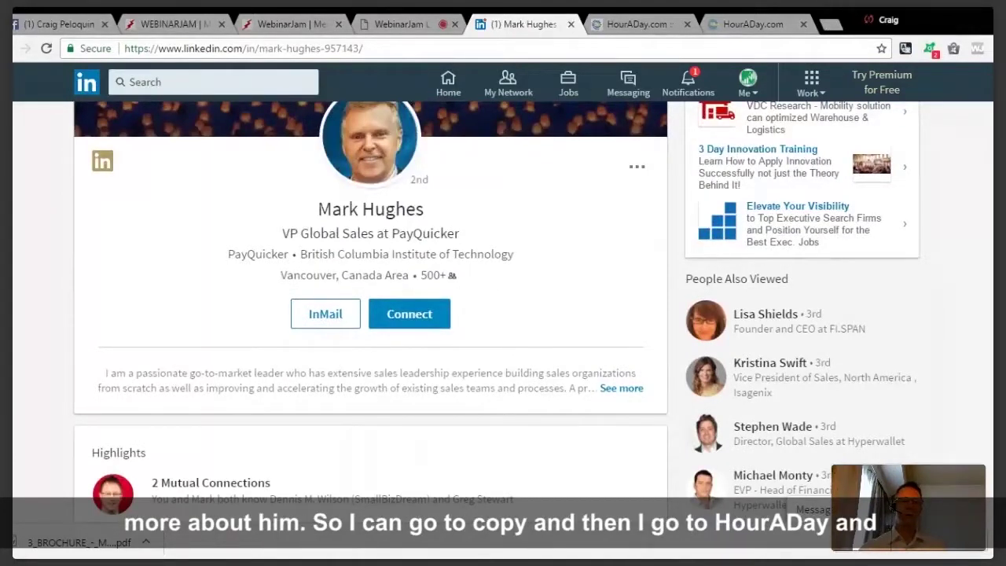
# - Copy the PayQuicker prospect's full name and quick-add it as a HourADay contact subscribed to the LI - Pre- connect campaign
pyautogui.moveTo(316, 209); pyautogui.dragTo(438, 208)
pyautogui.hotkey('ctrl', 'c')
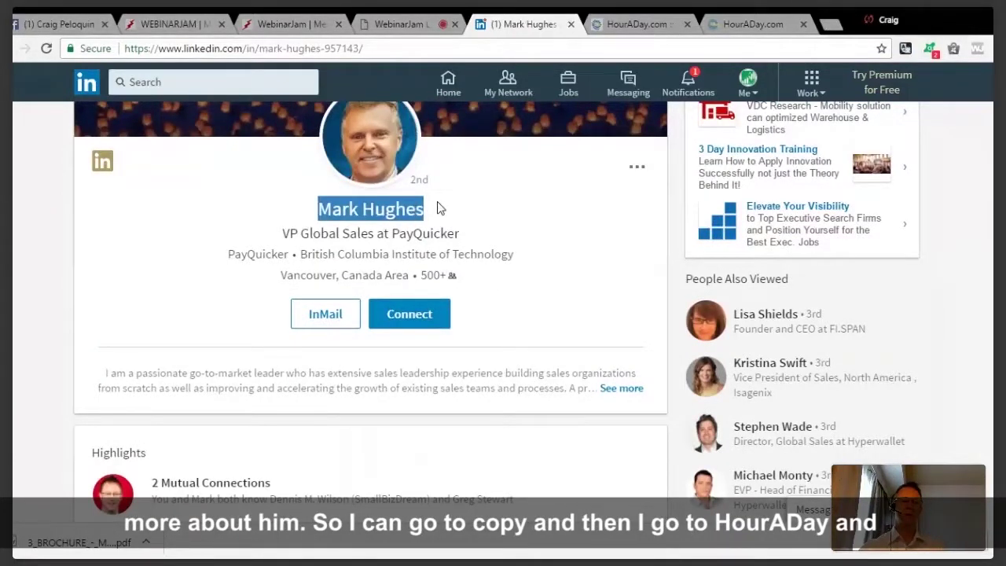
pyautogui.click(617, 22)
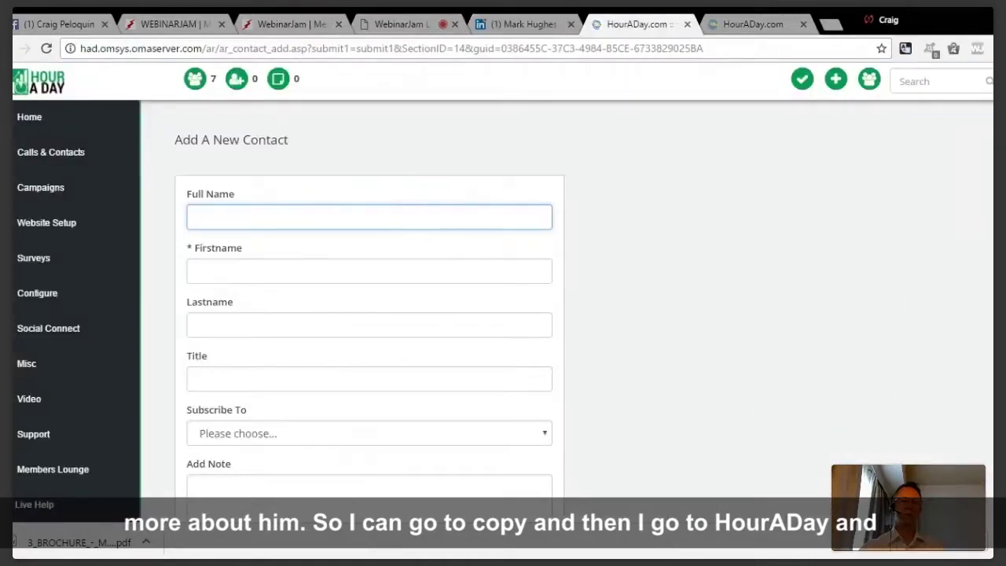
pyautogui.hotkey('ctrl', 'v')
pyautogui.click(310, 423)
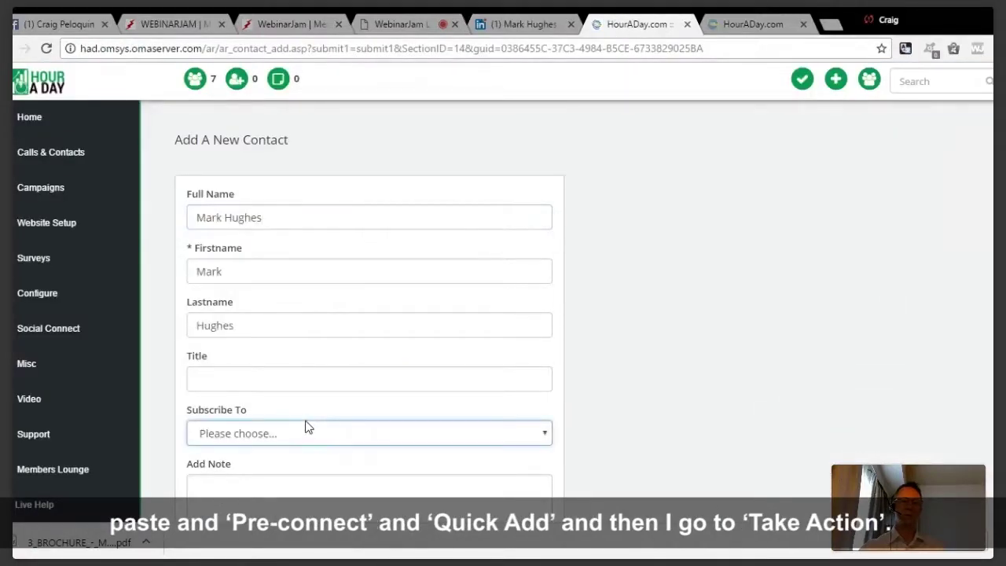
pyautogui.click(304, 389)
pyautogui.scroll(-4, 304, 389)
pyautogui.click(221, 459)
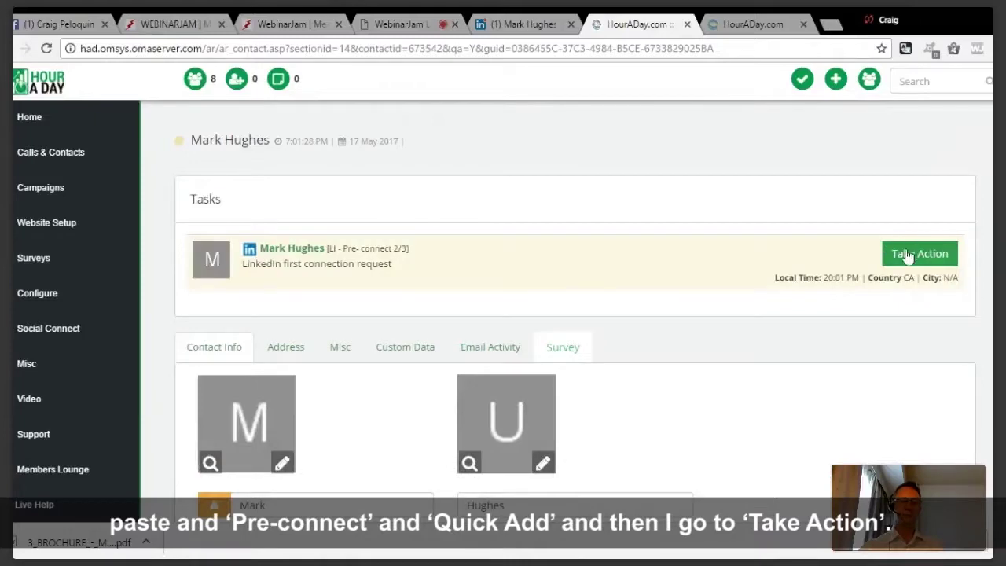
# - Open the contact's connection request task and replace the message's opening sentence with "Hey", the first name and ", how is the new company going?"
pyautogui.click(908, 255)
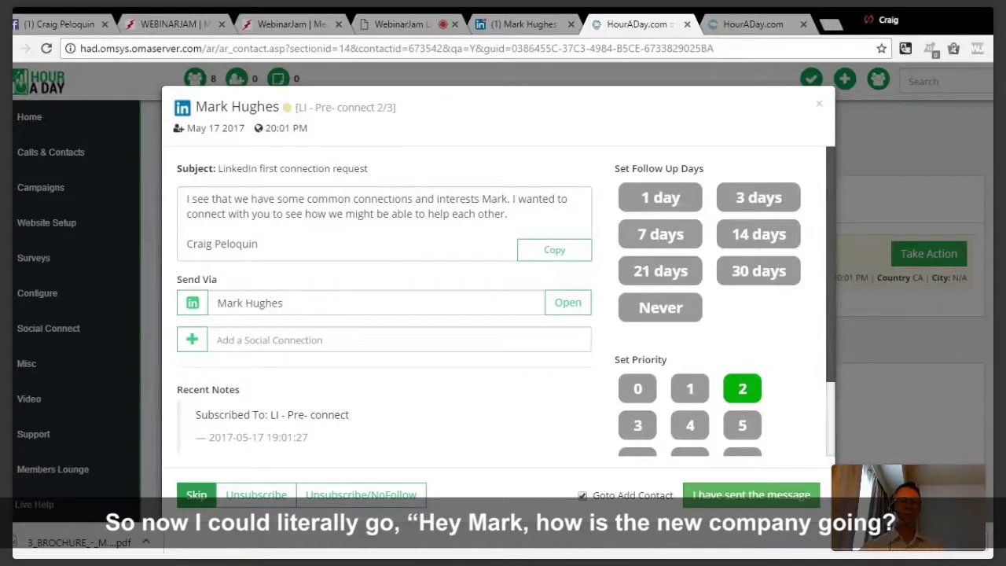
pyautogui.moveTo(481, 199); pyautogui.dragTo(173, 205)
pyautogui.write('Hey')
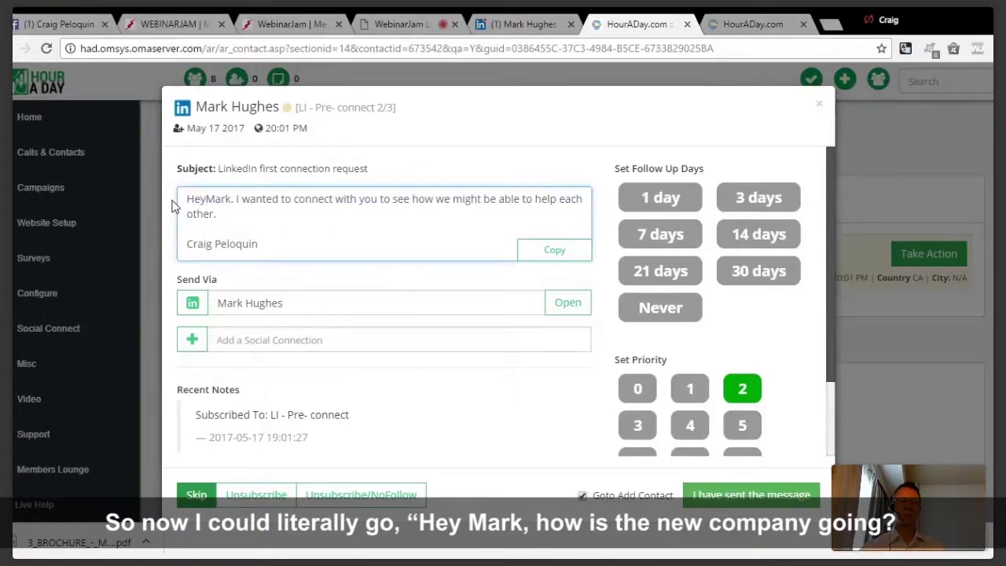
pyautogui.write(' Mark')
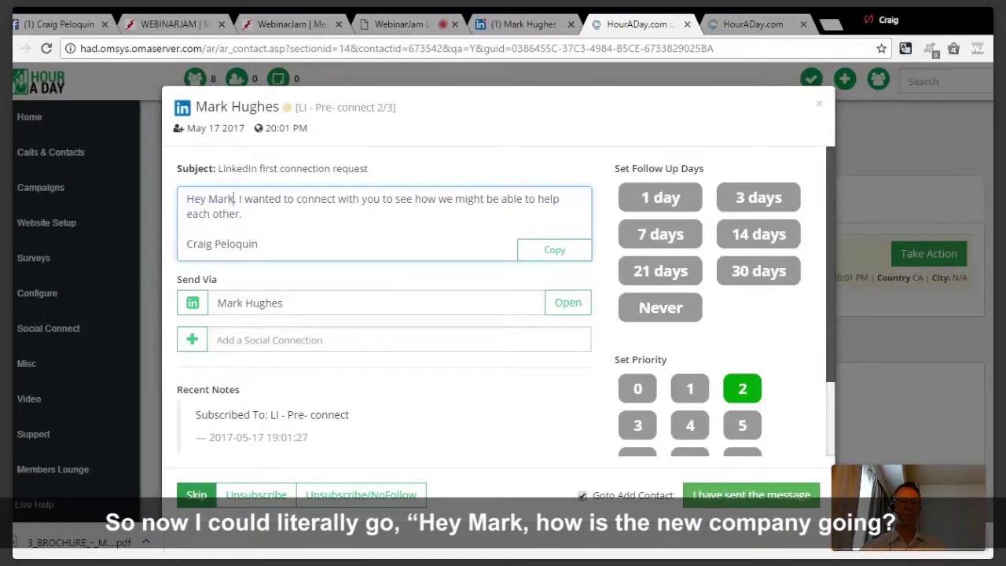
pyautogui.write(', how is the ne')
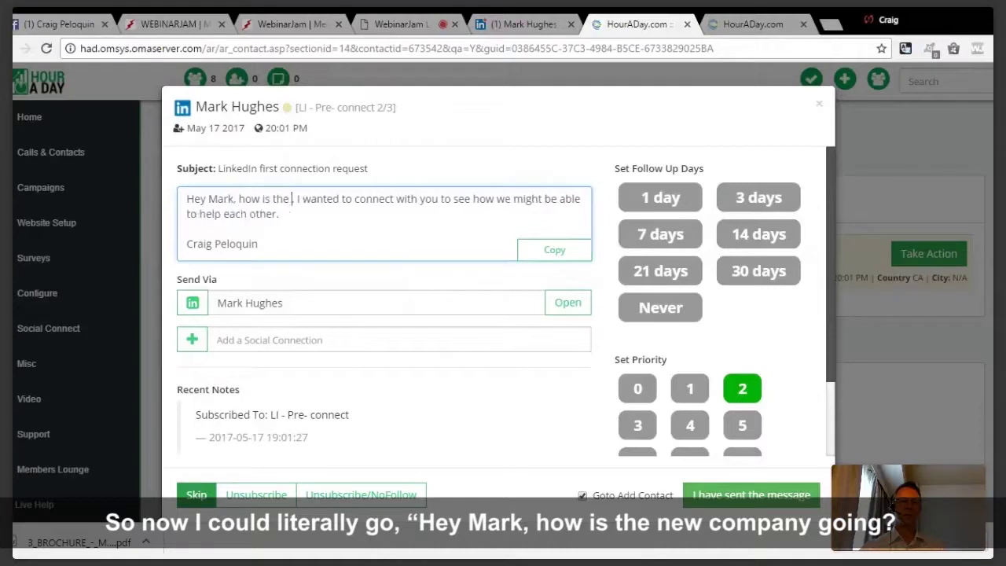
pyautogui.write('w company')
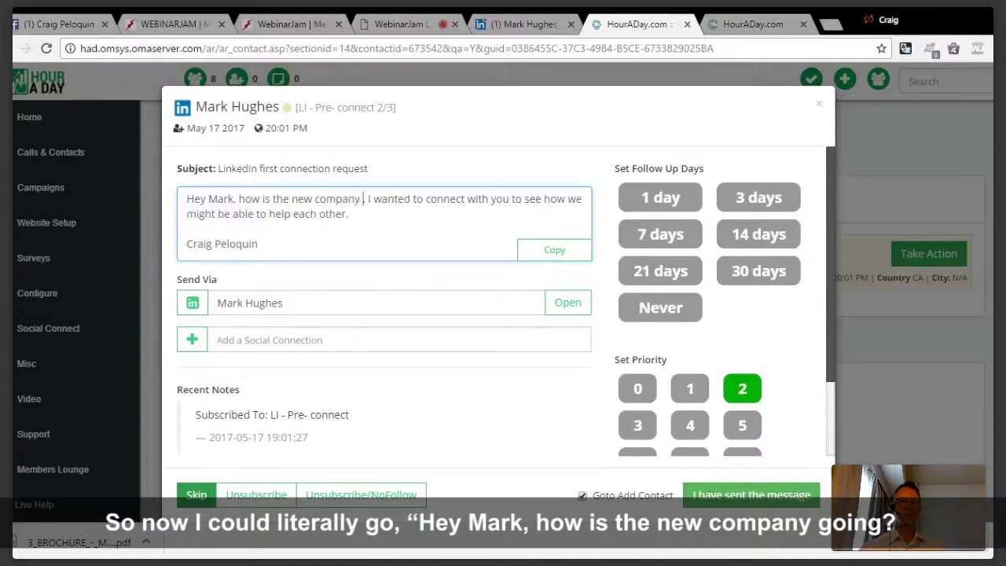
pyautogui.write(' going?')
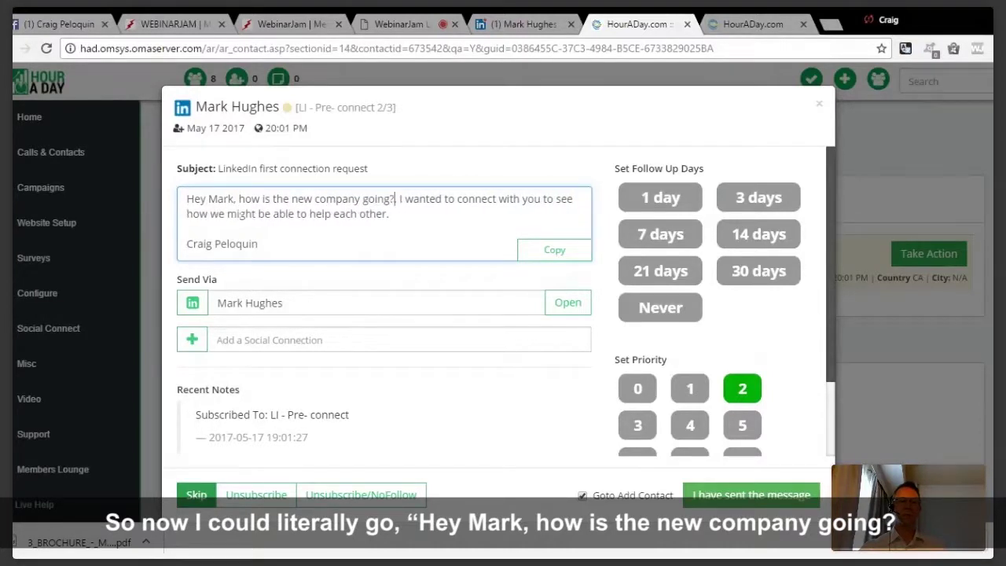
pyautogui.press('Delete')
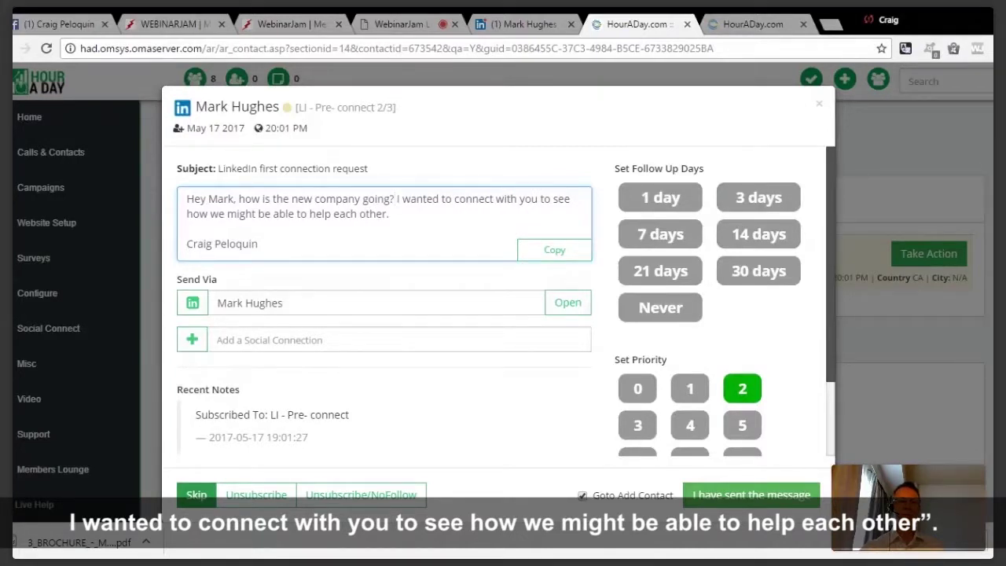
# - Replace the message's second sentence with "This is a test account for our new system." and copy the whole message
pyautogui.hotkey('shift', 'Down')
pyautogui.press('Delete')
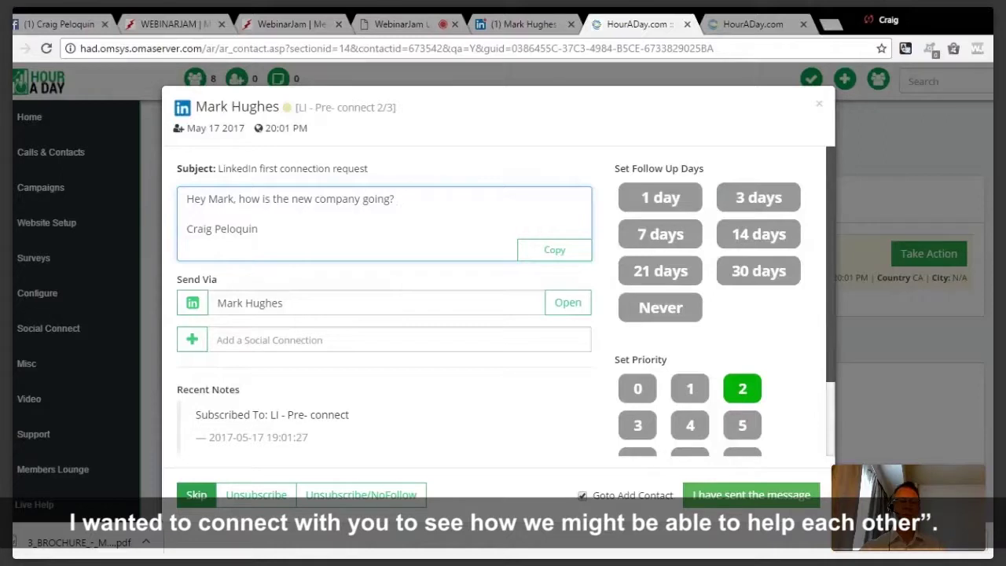
pyautogui.write('Th')
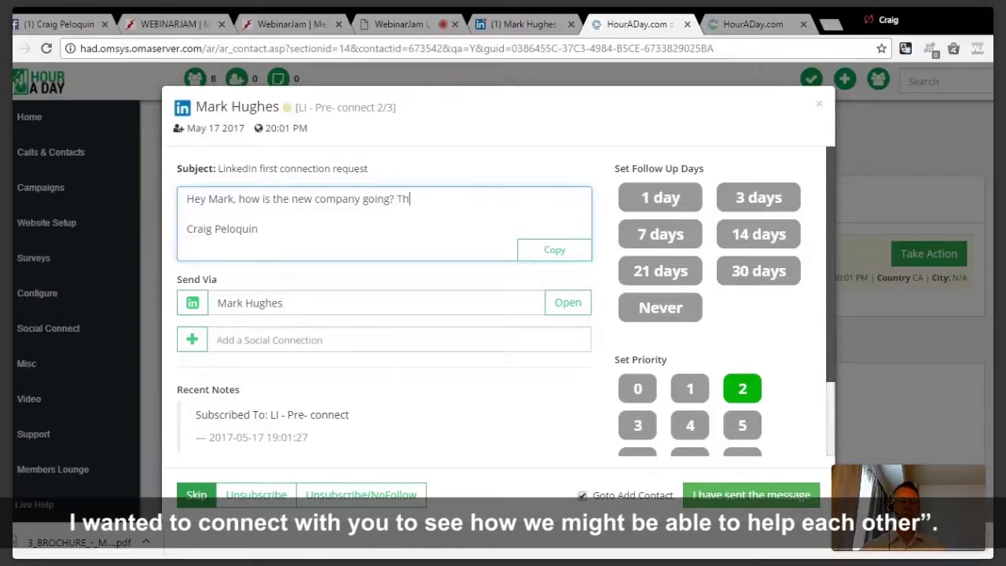
pyautogui.write('is is a test account for our new system.')
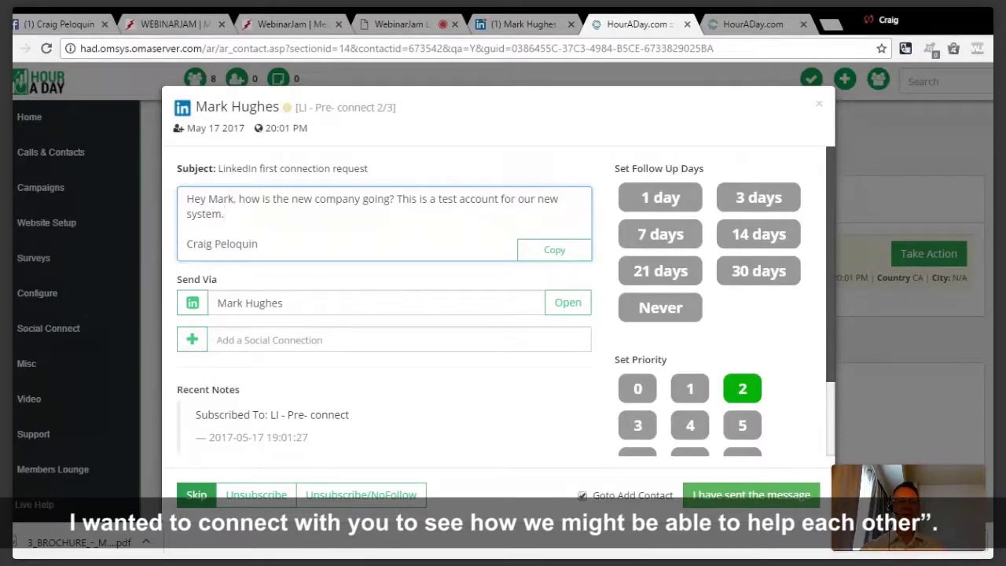
pyautogui.click(566, 252)
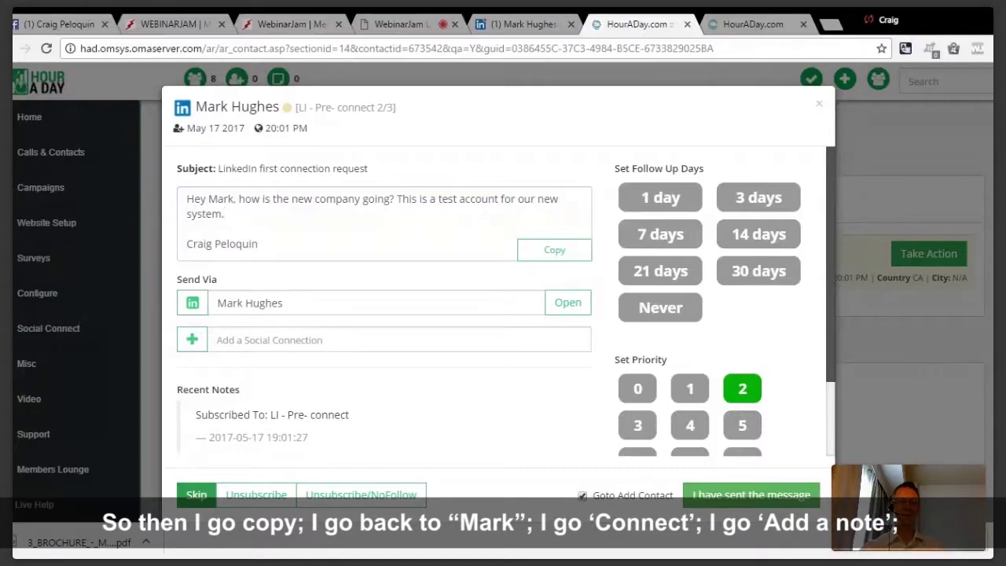
# - Switch to the PayQuicker prospect's LinkedIn profile and send a connection invitation with the customized message as its note
pyautogui.click(540, 31)
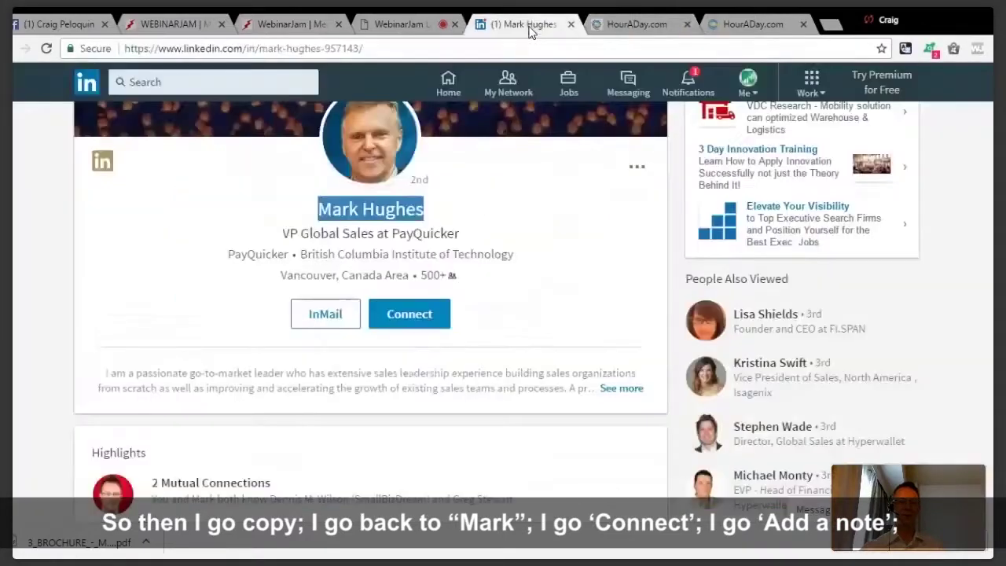
pyautogui.click(413, 320)
pyautogui.click(566, 338)
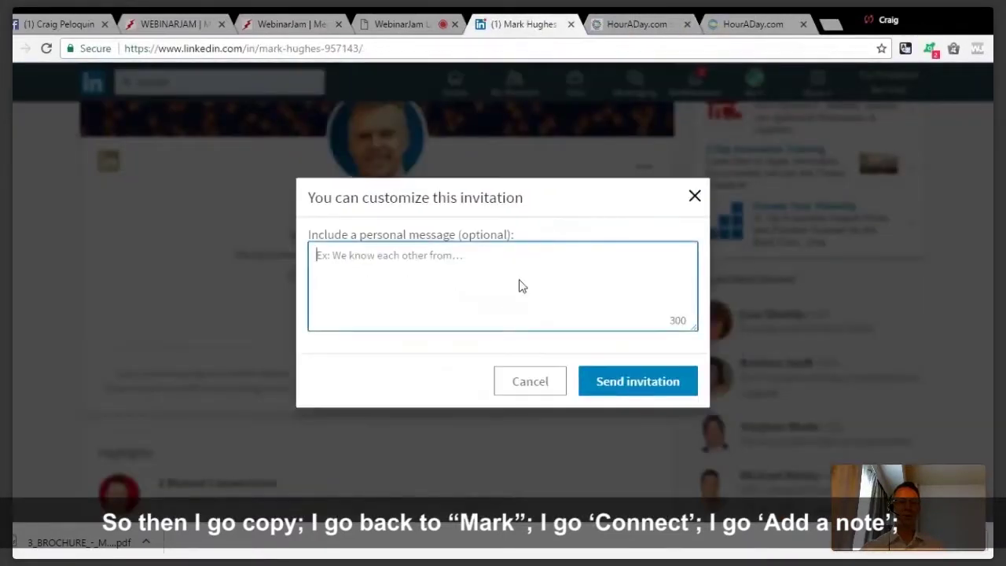
pyautogui.write('Hey Mark, how is the new company going? This is a test account for our new system.  Craig Peloquin')
pyautogui.click(626, 384)
# - Return to HourADay, mark the connection message as sent and open the action list with today's social tasks
pyautogui.click(635, 23)
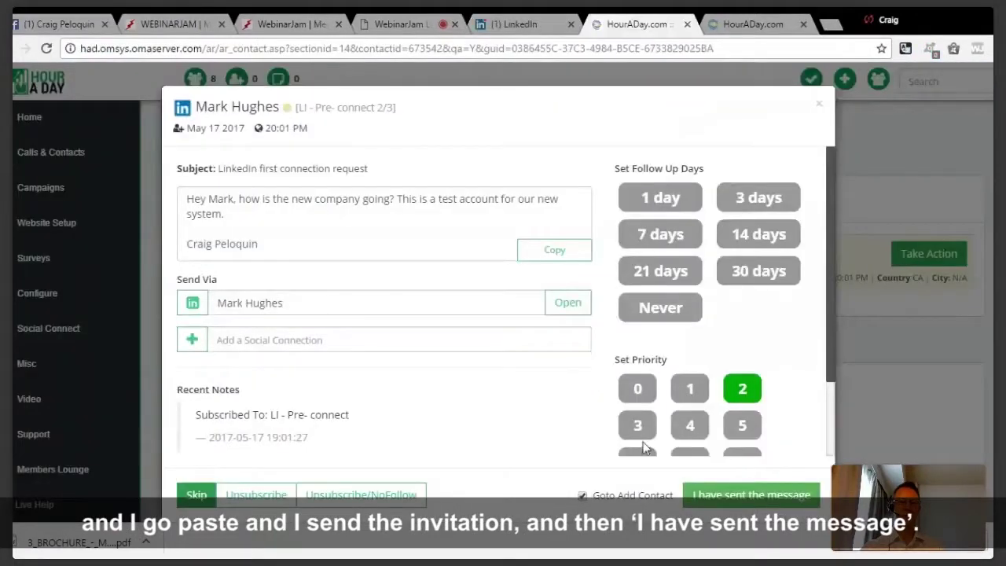
pyautogui.click(717, 498)
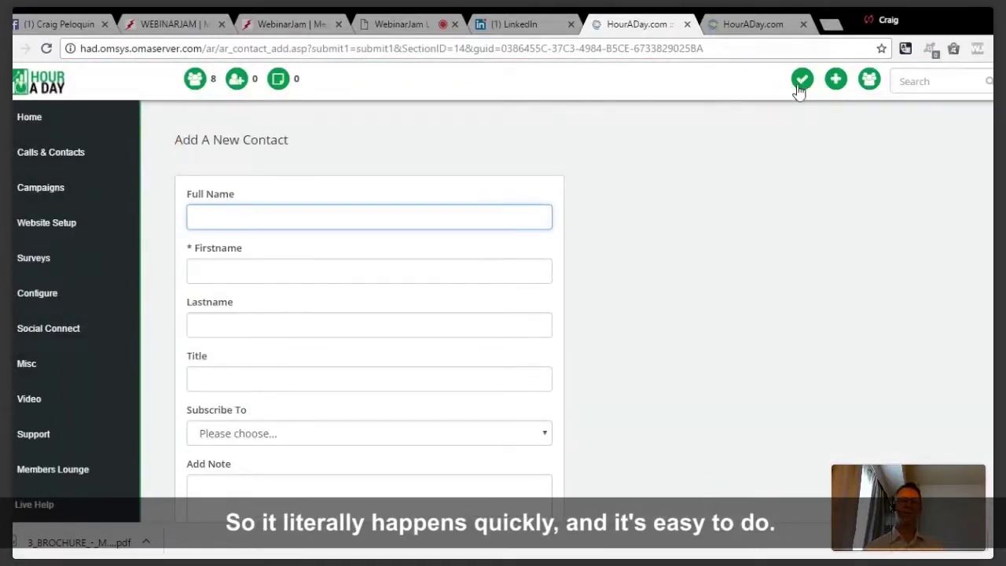
pyautogui.click(802, 80)
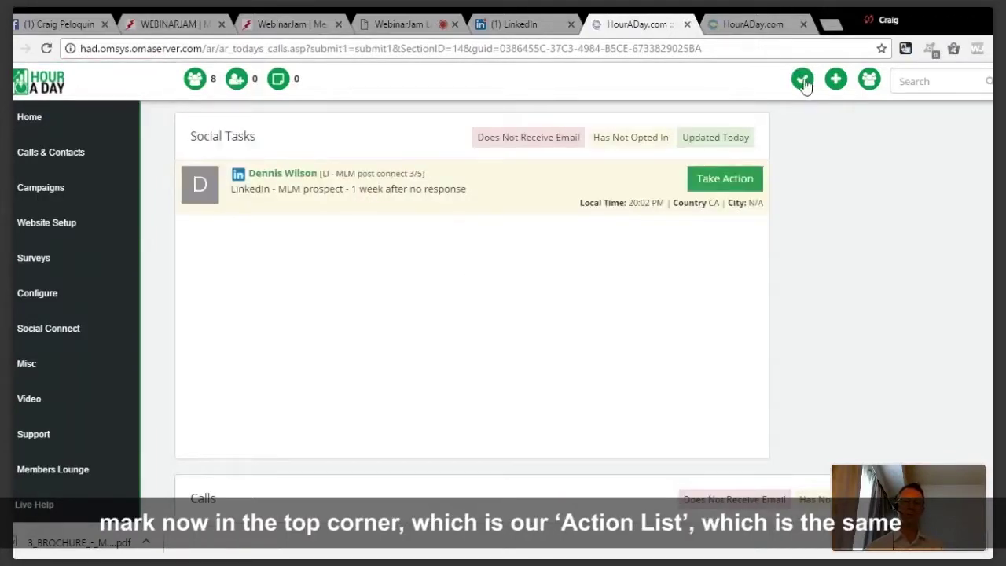
pyautogui.click(20, 118)
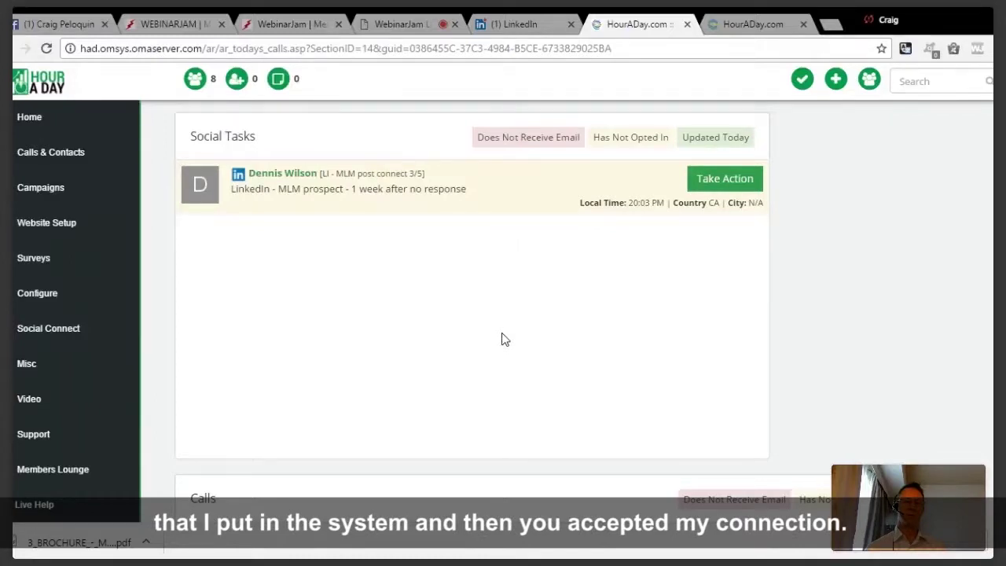
# - Switch to LinkedIn and open the profile of the business-strategy mentor from the Mar 30 accepted-connection conversation in Messaging
pyautogui.click(522, 27)
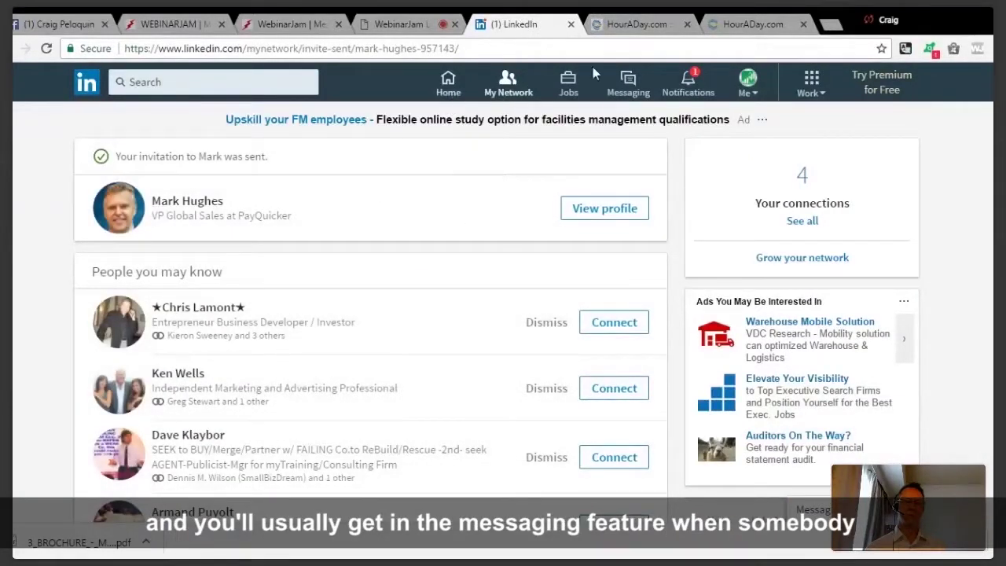
pyautogui.click(629, 79)
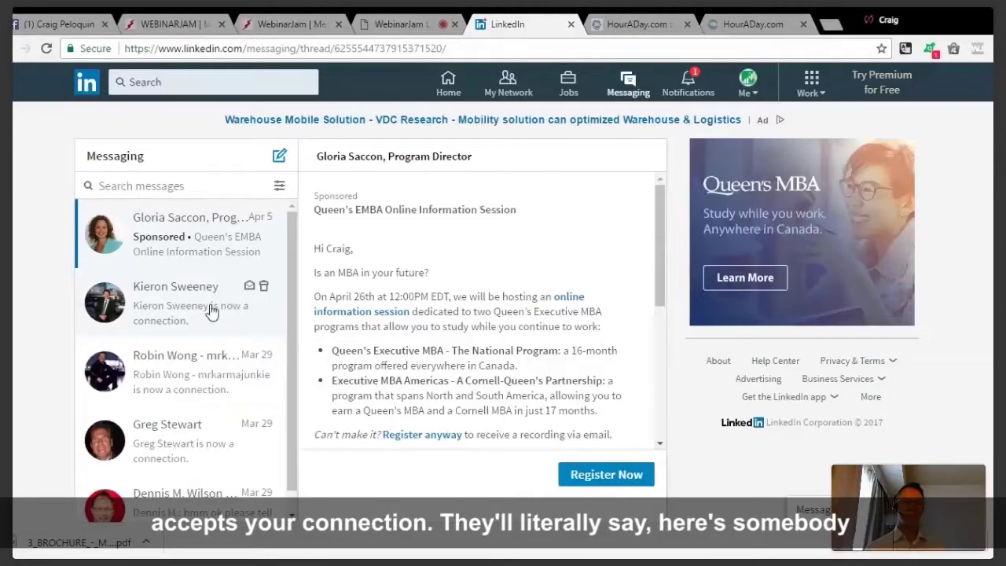
pyautogui.click(240, 311)
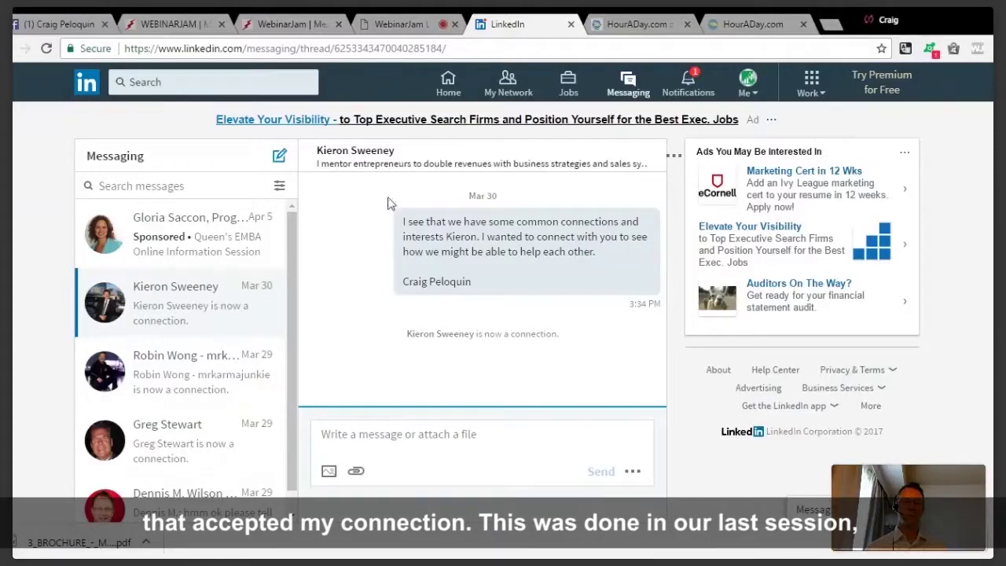
pyautogui.click(358, 154)
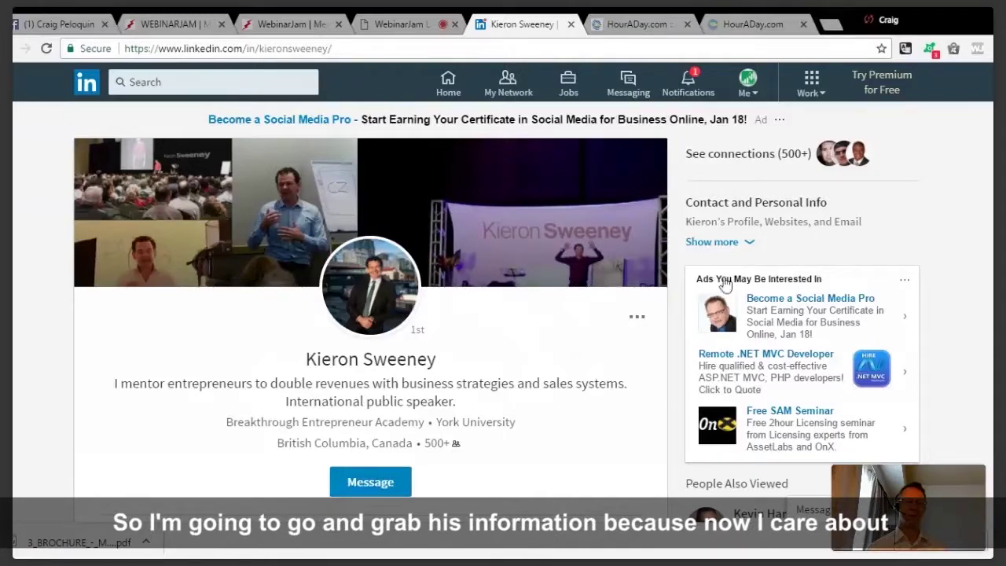
# - Expand the connection's contact and personal info and copy the LinkedIn profile address
pyautogui.click(749, 242)
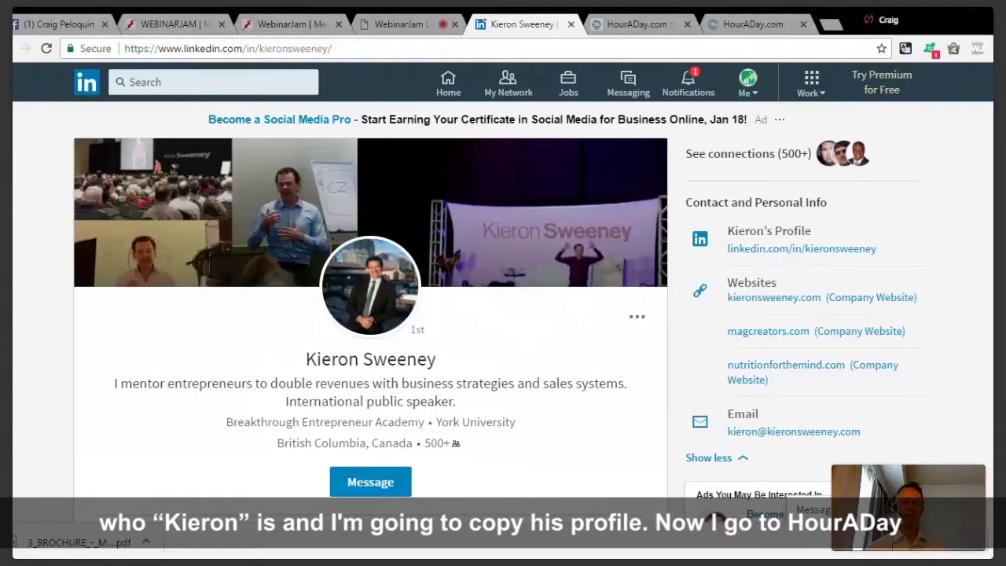
pyautogui.moveTo(726, 248); pyautogui.dragTo(877, 248)
pyautogui.hotkey('ctrl', 'c')
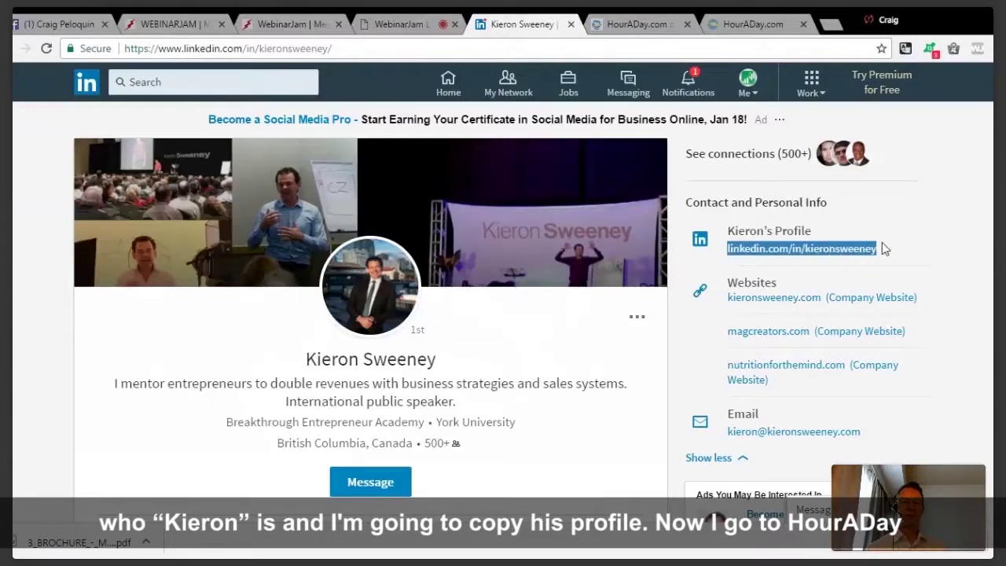
# - Return to HourADay, search for the new connection by first name and open the matching contact record
pyautogui.click(634, 24)
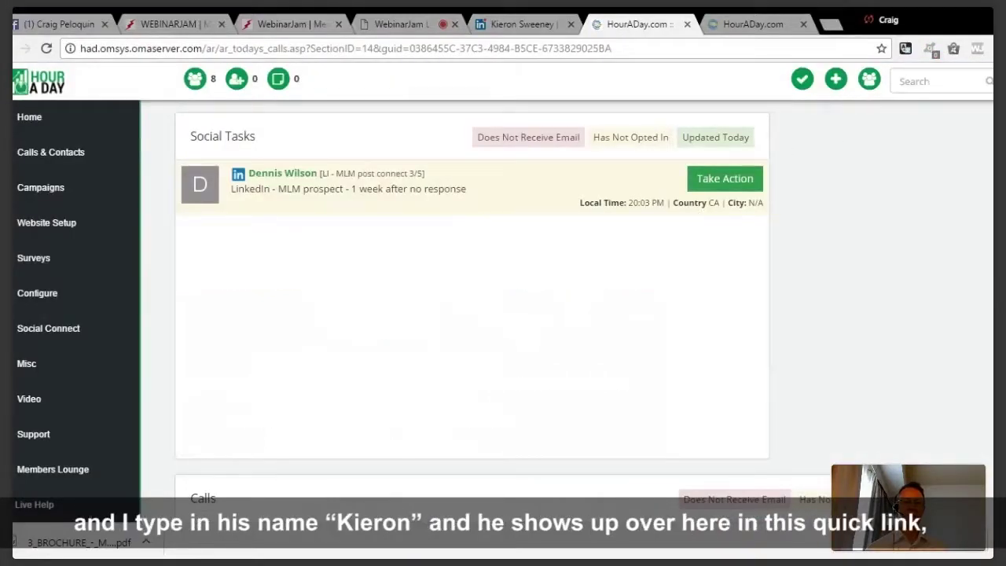
pyautogui.click(935, 81)
pyautogui.write('kie')
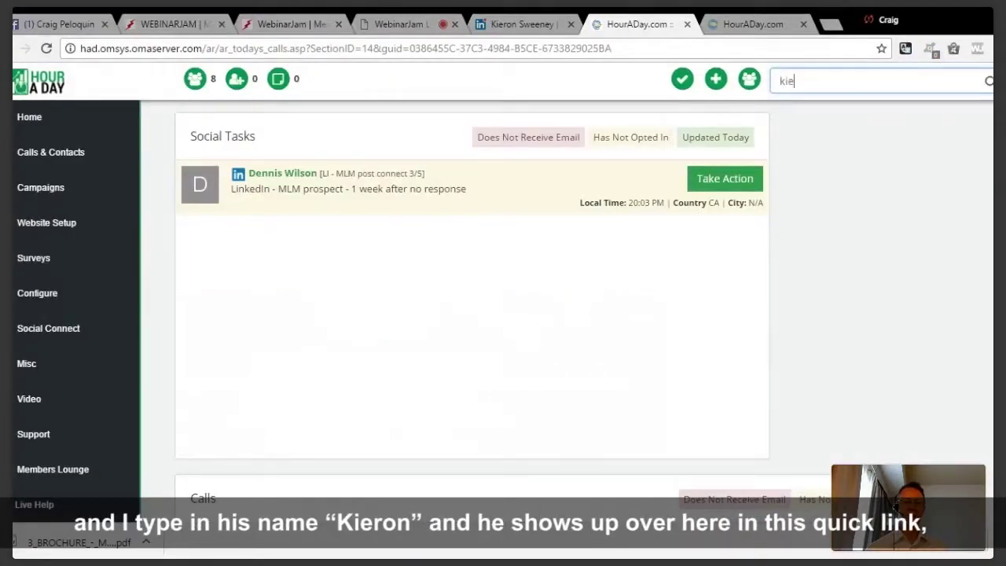
pyautogui.write('r')
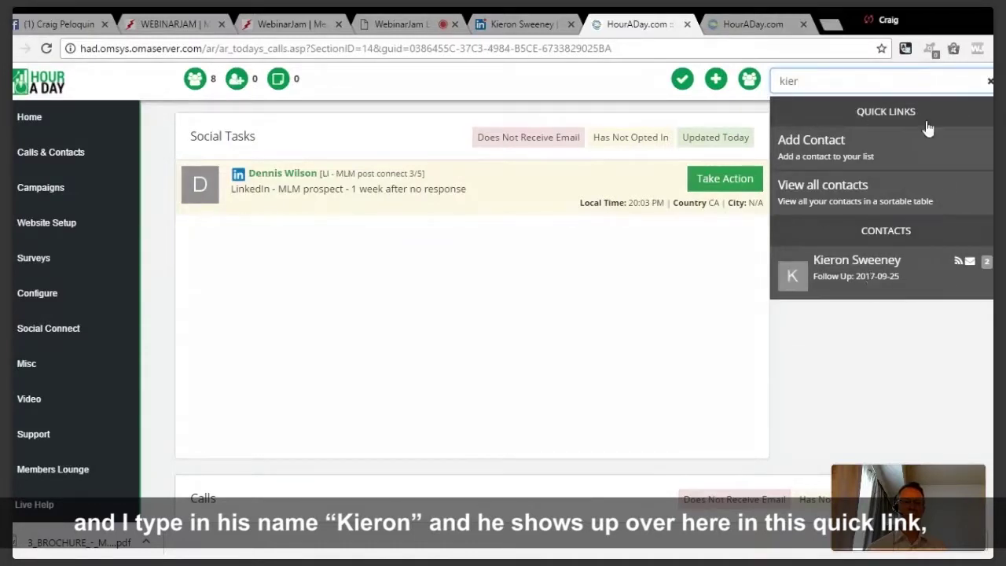
pyautogui.click(866, 272)
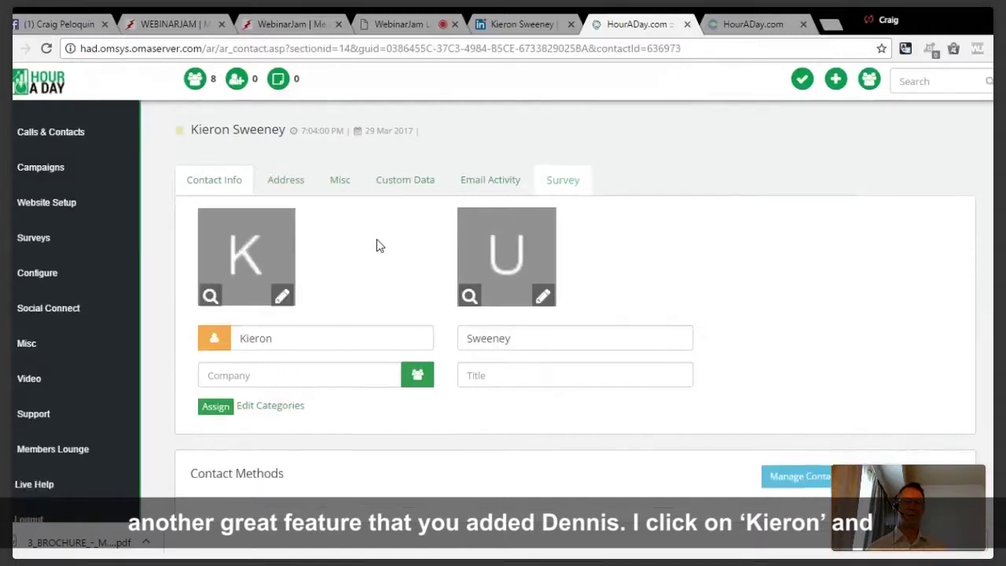
# - Add a LinkedIn contact method to the contact, using the copied profile address
pyautogui.scroll(-3, 377, 246)
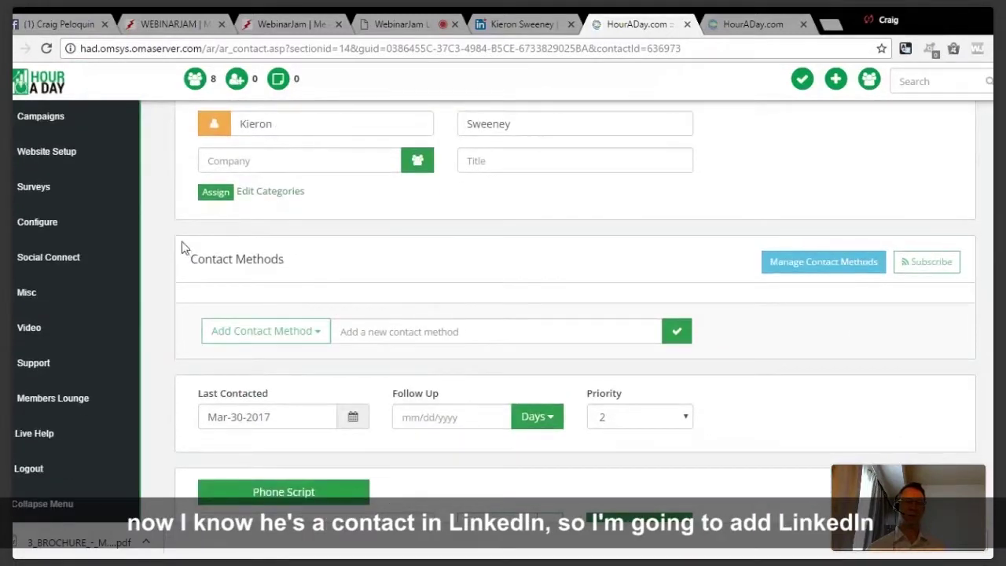
pyautogui.click(295, 336)
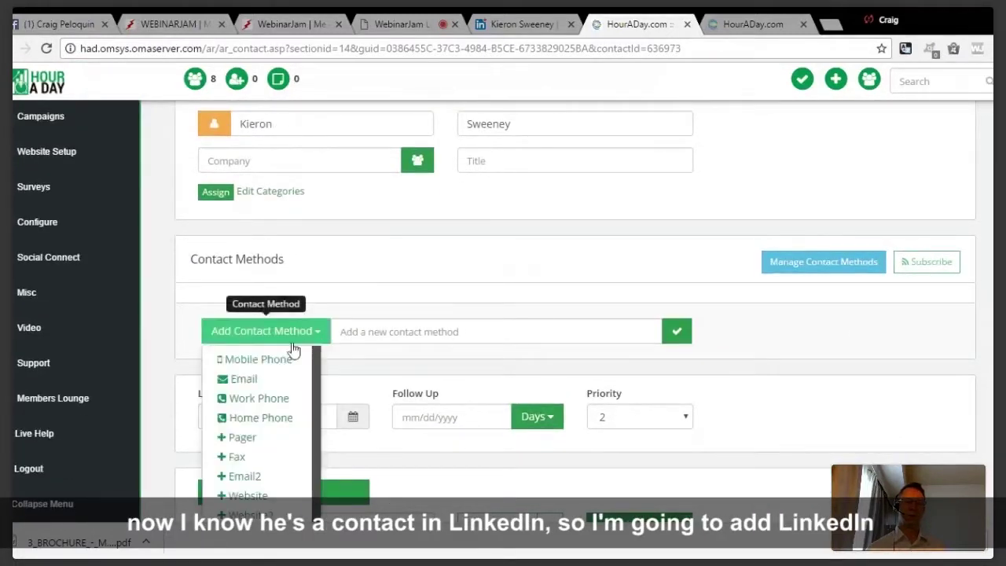
pyautogui.moveTo(313, 366); pyautogui.dragTo(313, 465)
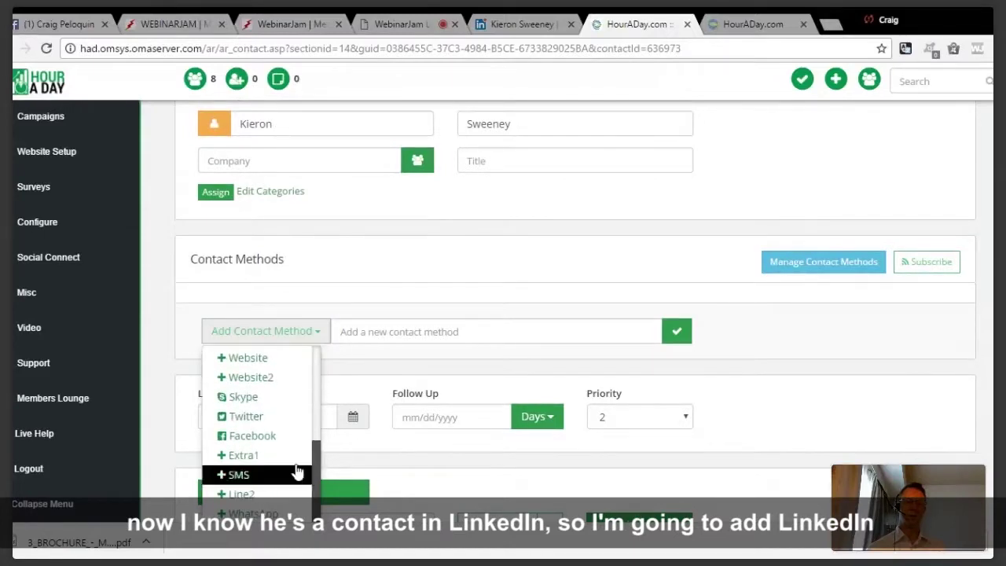
pyautogui.scroll(-3, 297, 471)
pyautogui.click(261, 407)
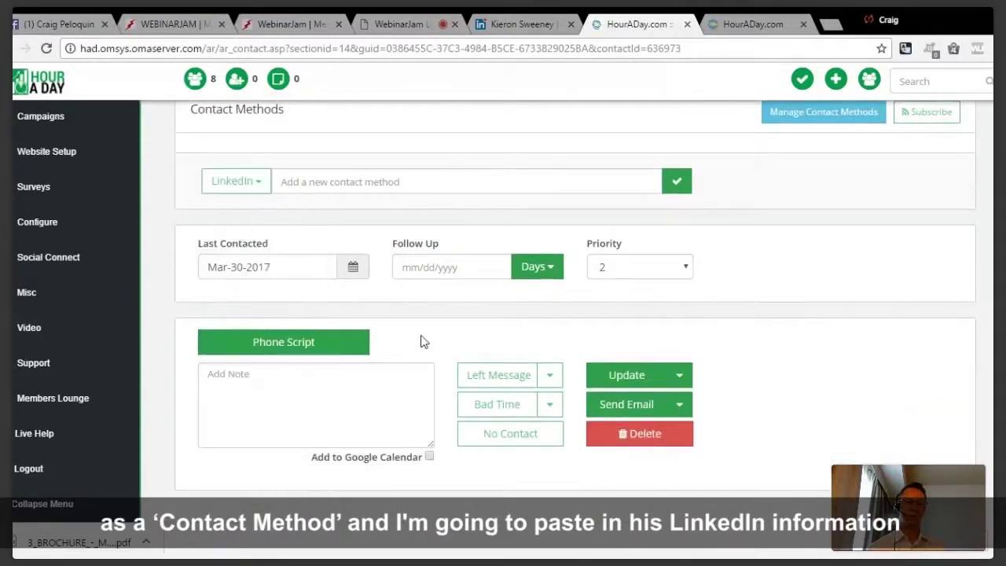
pyautogui.scroll(2, 429, 328)
pyautogui.click(375, 331)
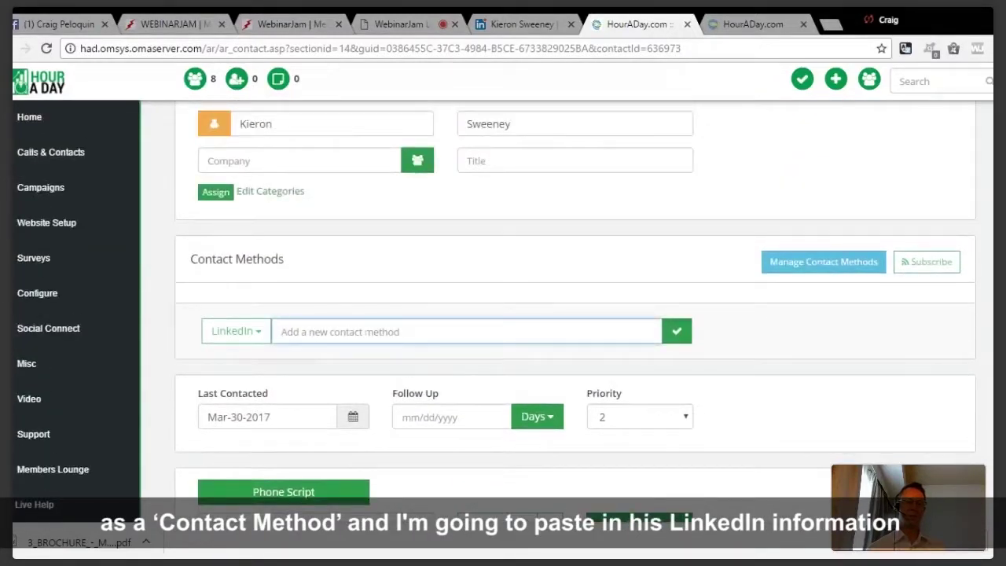
pyautogui.hotkey('ctrl', 'v')
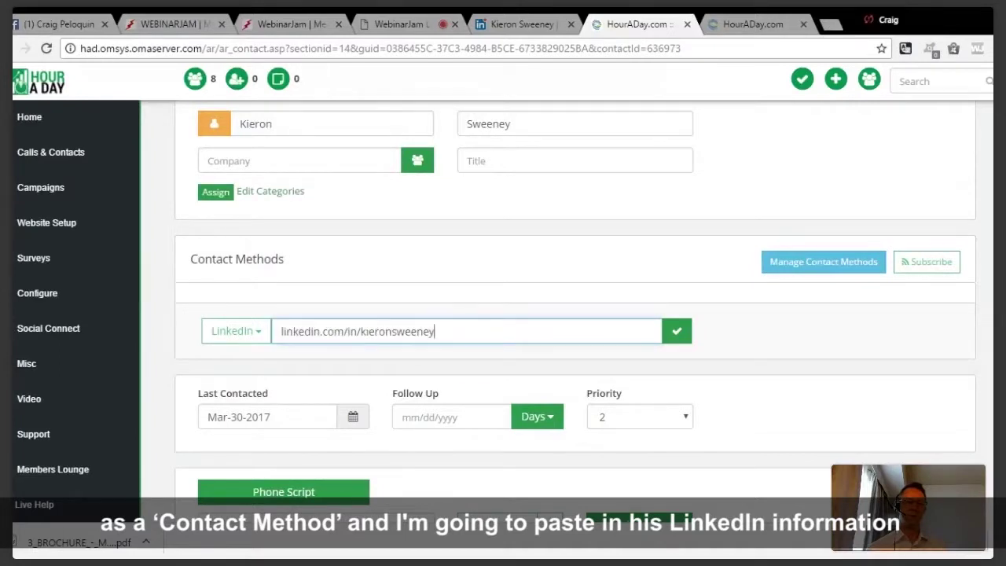
pyautogui.click(676, 331)
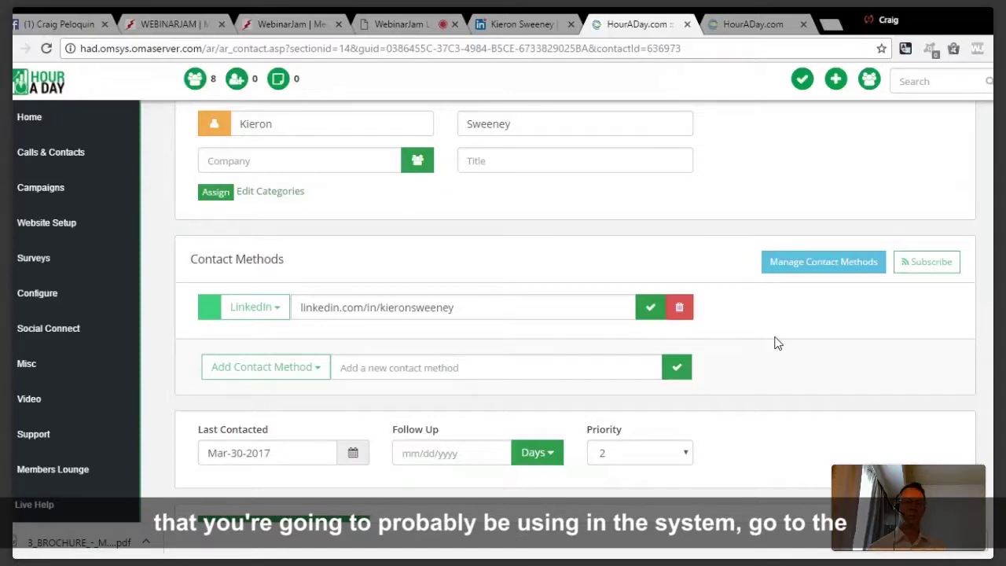
# - Open the contact method management list and update LinkedIn's sort order to 10
pyautogui.click(824, 267)
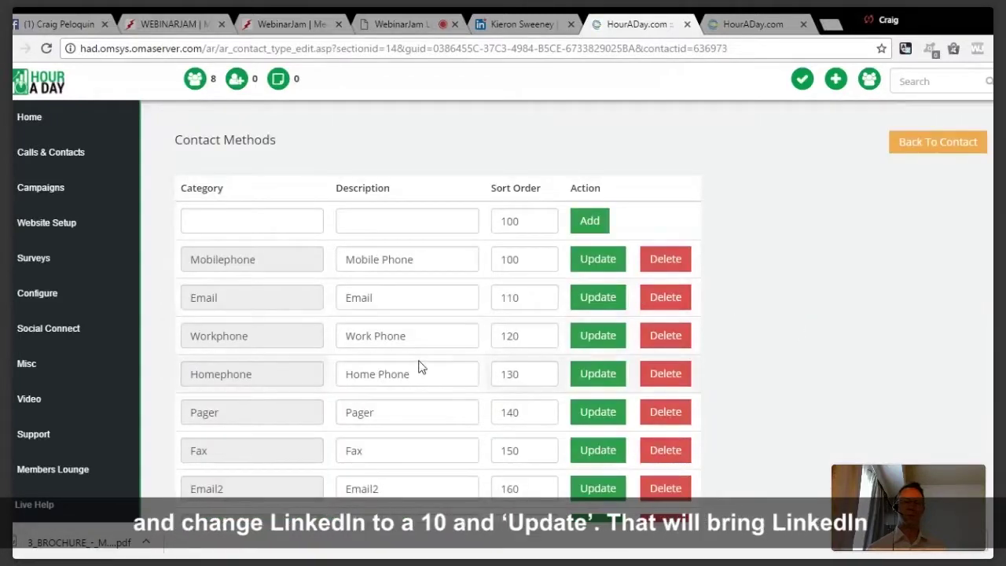
pyautogui.scroll(-2, 418, 367)
pyautogui.scroll(2, 419, 363)
pyautogui.scroll(-3, 397, 370)
pyautogui.scroll(-5, 397, 369)
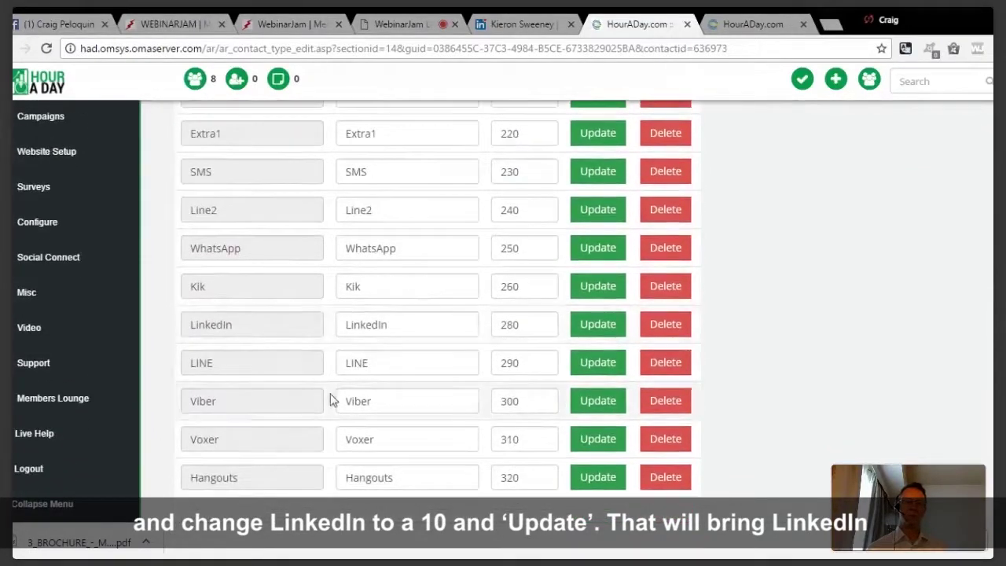
pyautogui.doubleClick(510, 323)
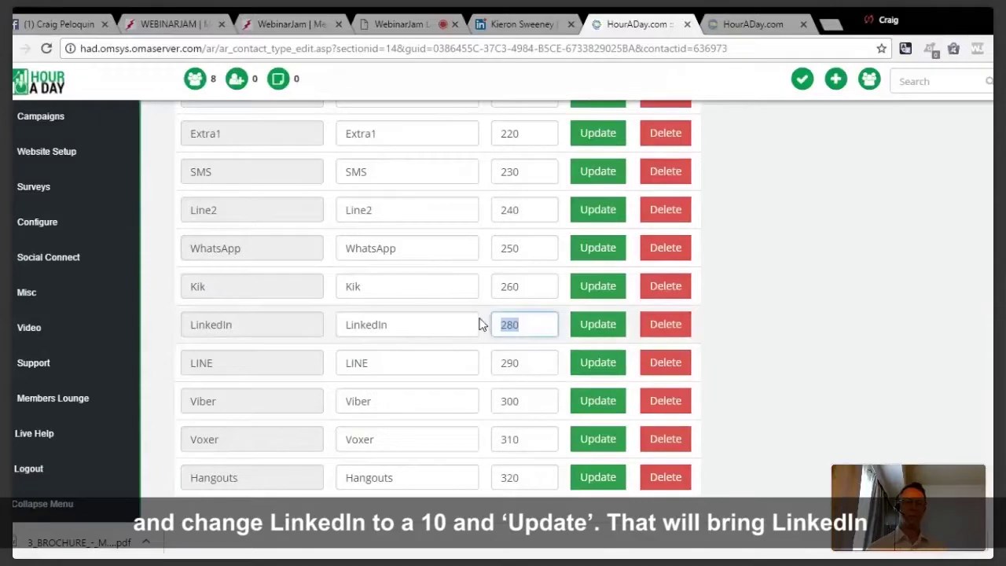
pyautogui.scroll(7, 479, 321)
pyautogui.scroll(-1, 478, 322)
pyautogui.scroll(-5, 478, 321)
pyautogui.write('1')
pyautogui.click(599, 399)
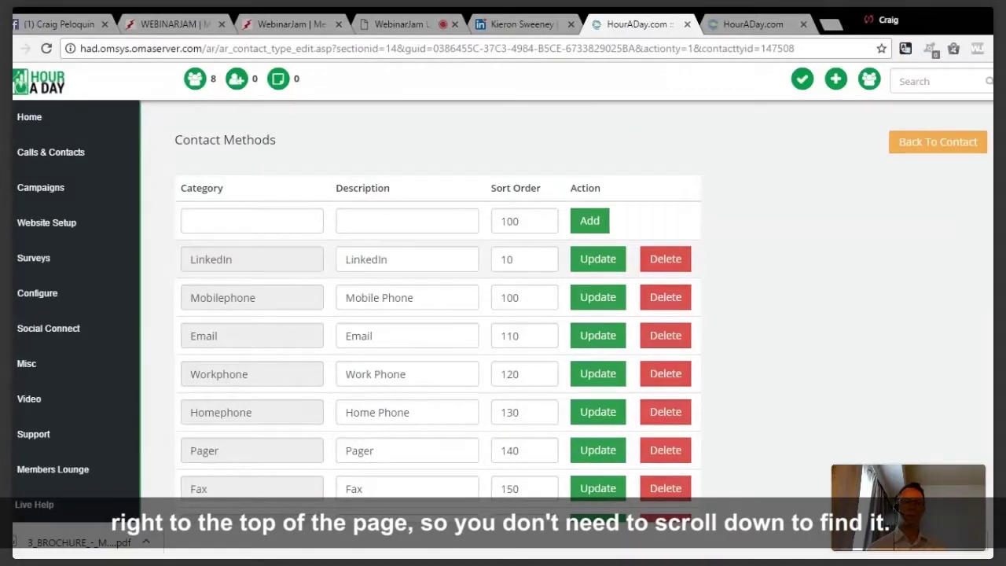
# - Go back to the contact and subscribe it to the "LI - MLM post connect : English" series with Active status
pyautogui.click(931, 144)
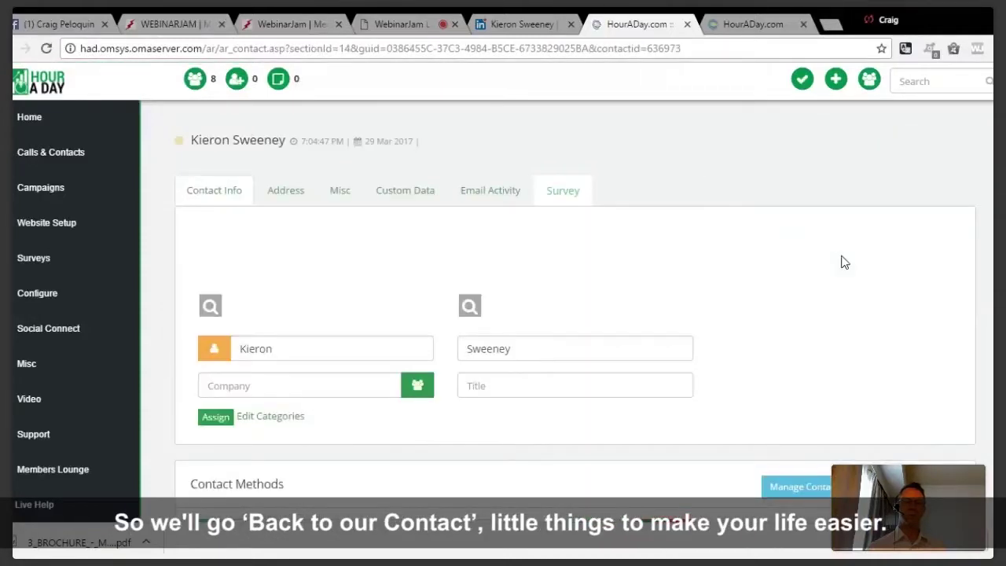
pyautogui.scroll(-3, 812, 265)
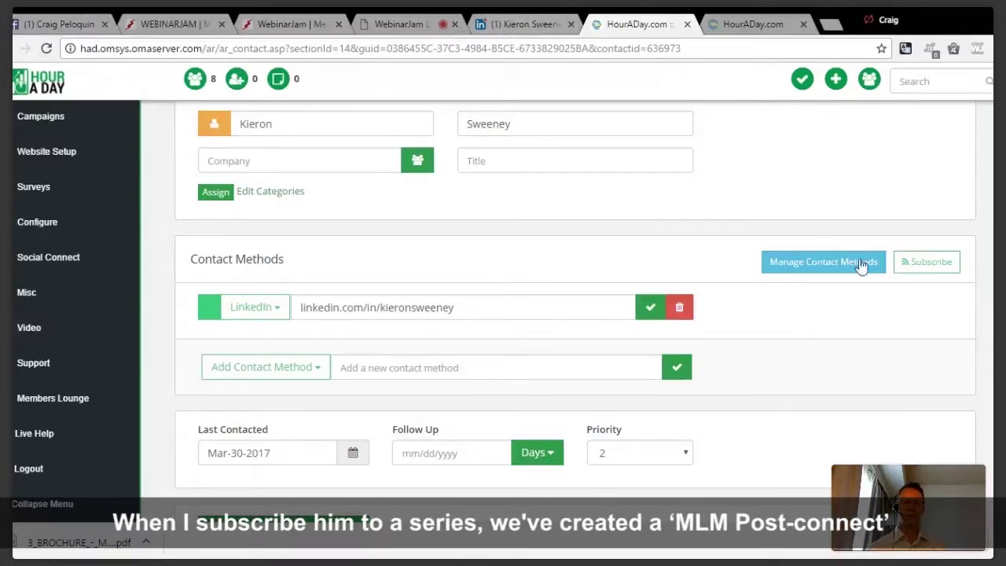
pyautogui.click(944, 264)
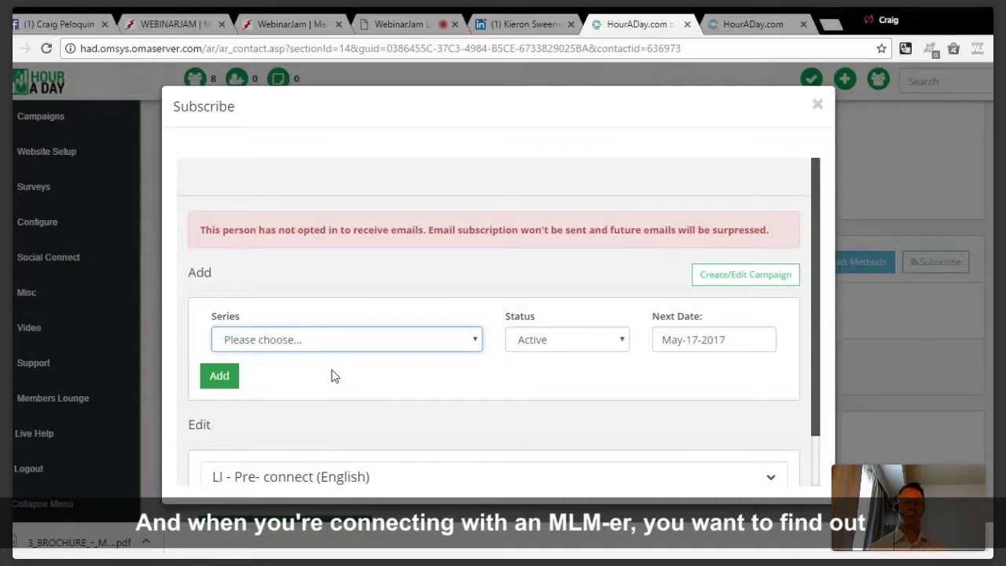
pyautogui.press('Down')
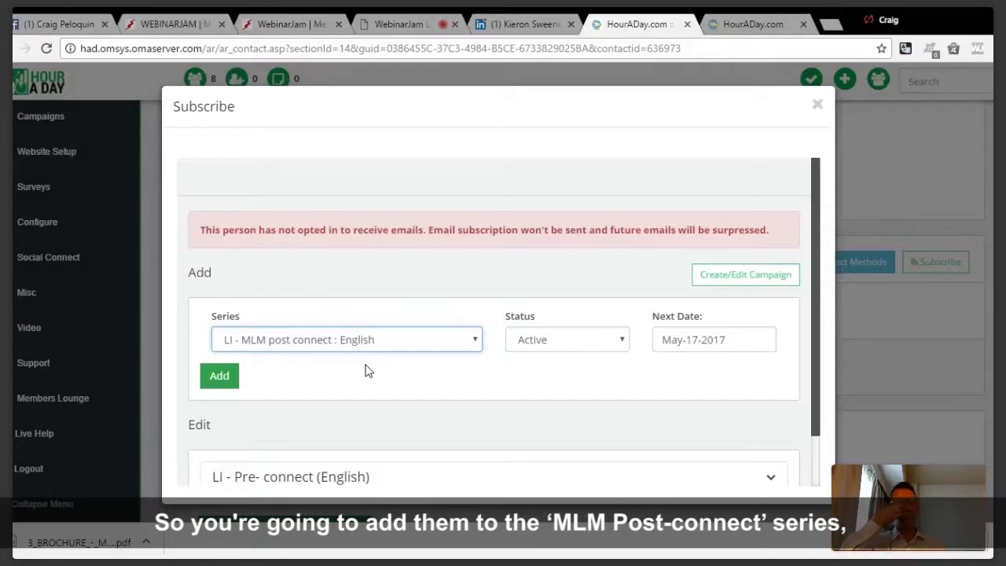
pyautogui.click(225, 378)
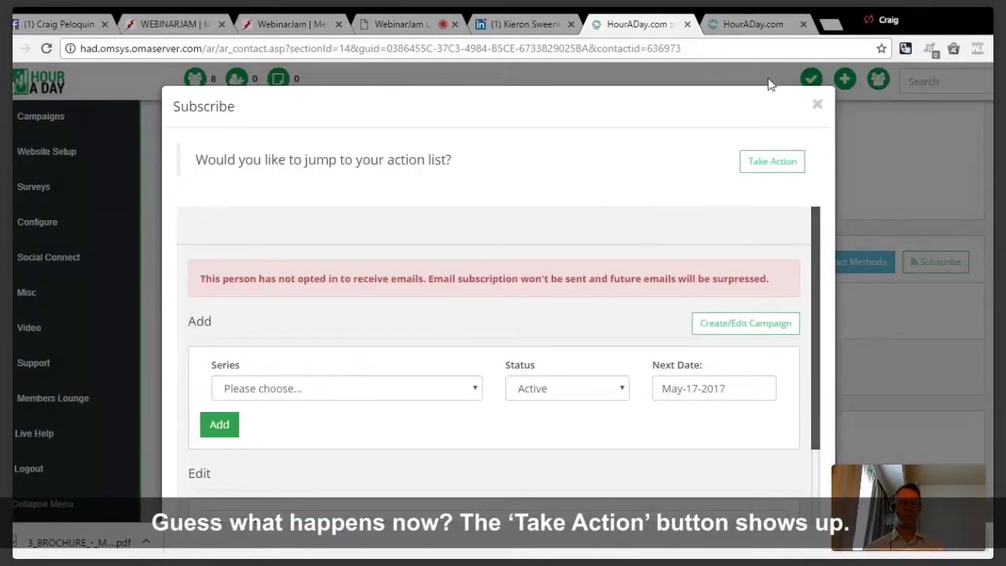
# - Open the contact's LI - MLM post connect task, read its message through to the signature and copy it
pyautogui.click(779, 161)
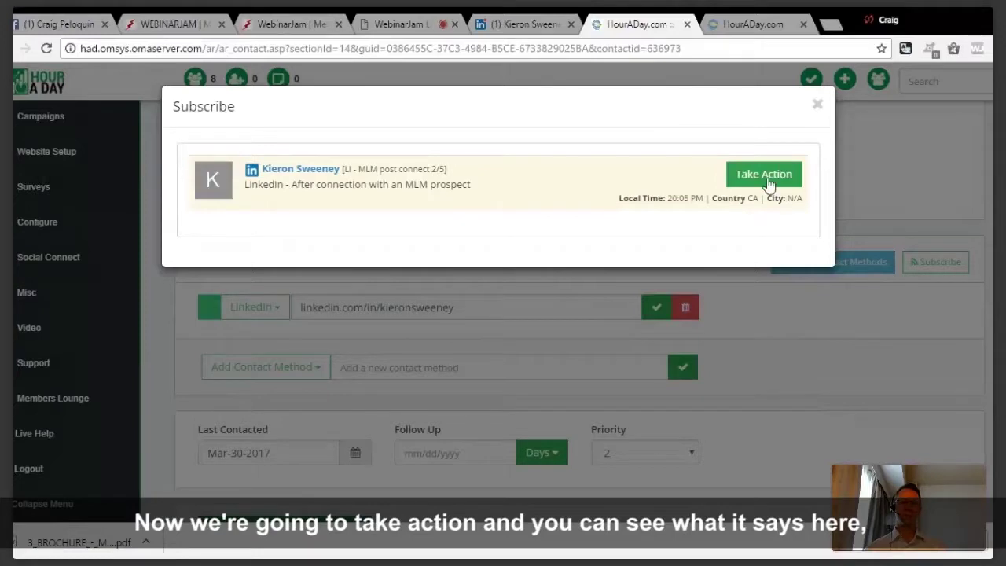
pyautogui.click(768, 179)
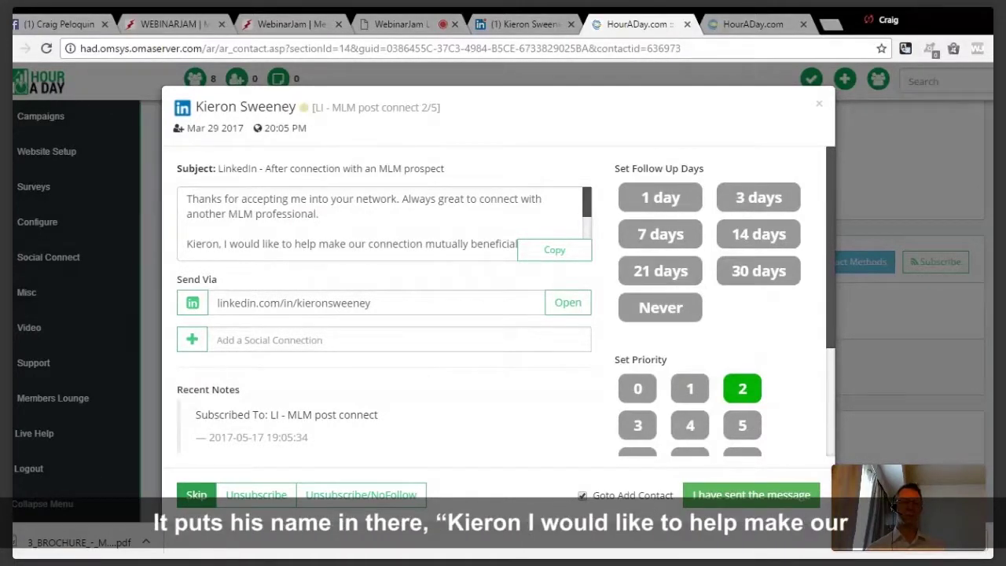
pyautogui.click(303, 214)
pyautogui.scroll(-2, 302, 214)
pyautogui.scroll(2, 303, 214)
pyautogui.scroll(-2, 303, 214)
pyautogui.scroll(-1, 384, 223)
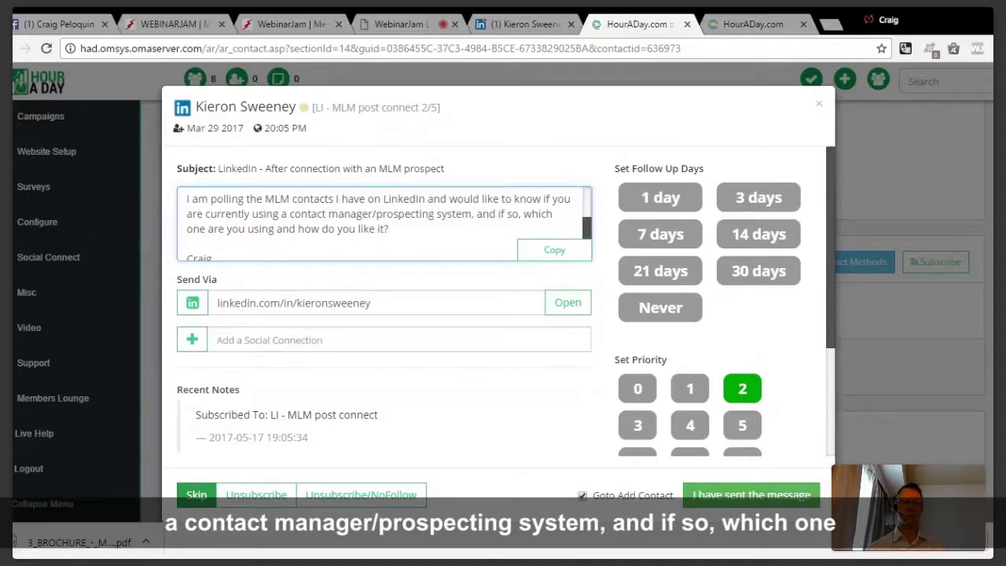
pyautogui.scroll(-1, 384, 224)
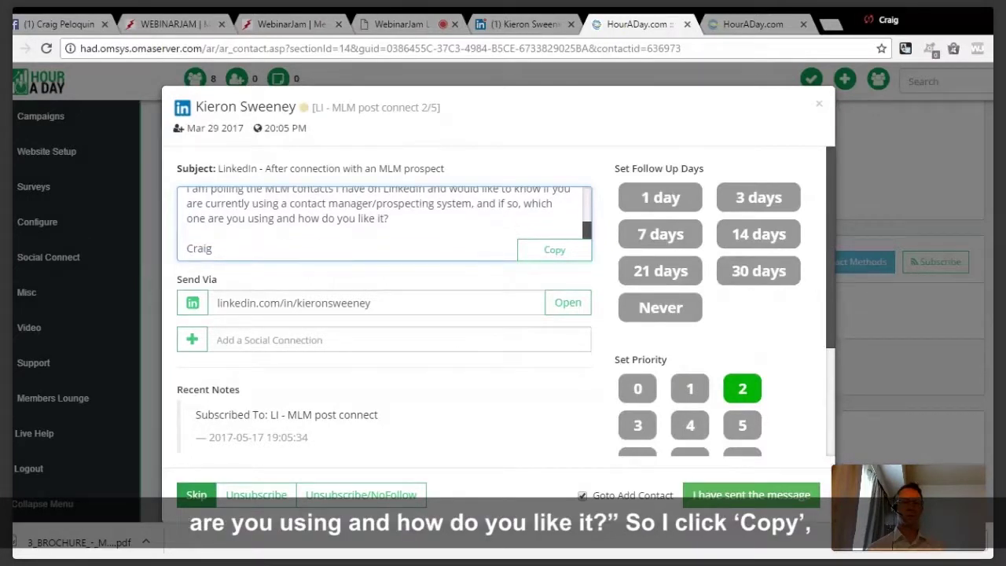
pyautogui.click(557, 256)
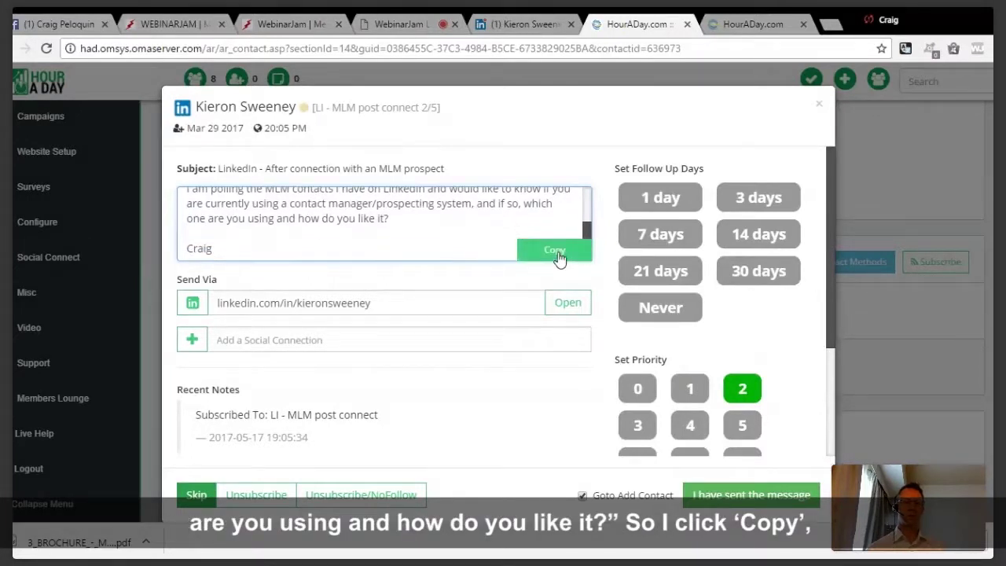
# - Switch to the connection's LinkedIn profile, paste the copied text into a new message and minimize the message window
pyautogui.click(518, 26)
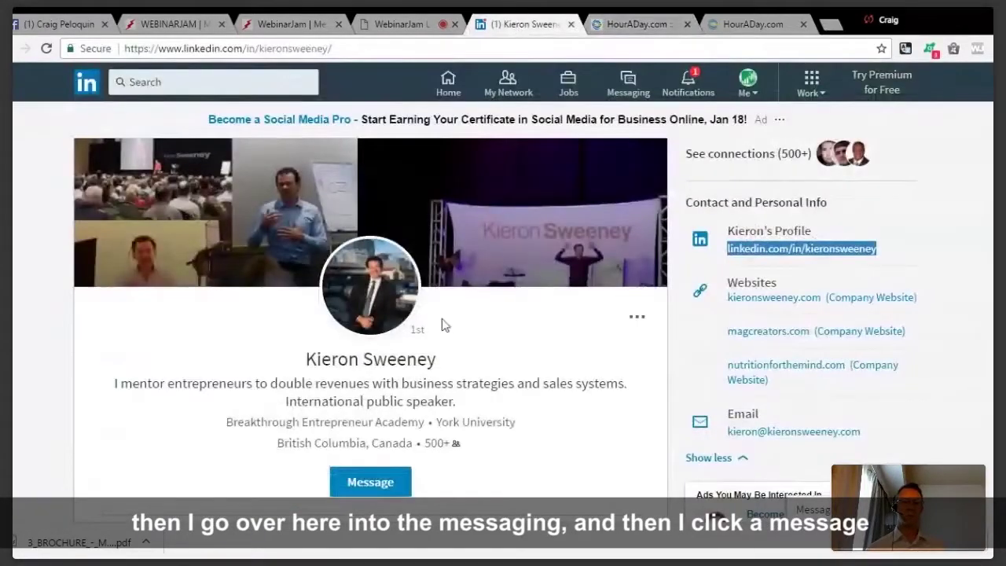
pyautogui.click(381, 477)
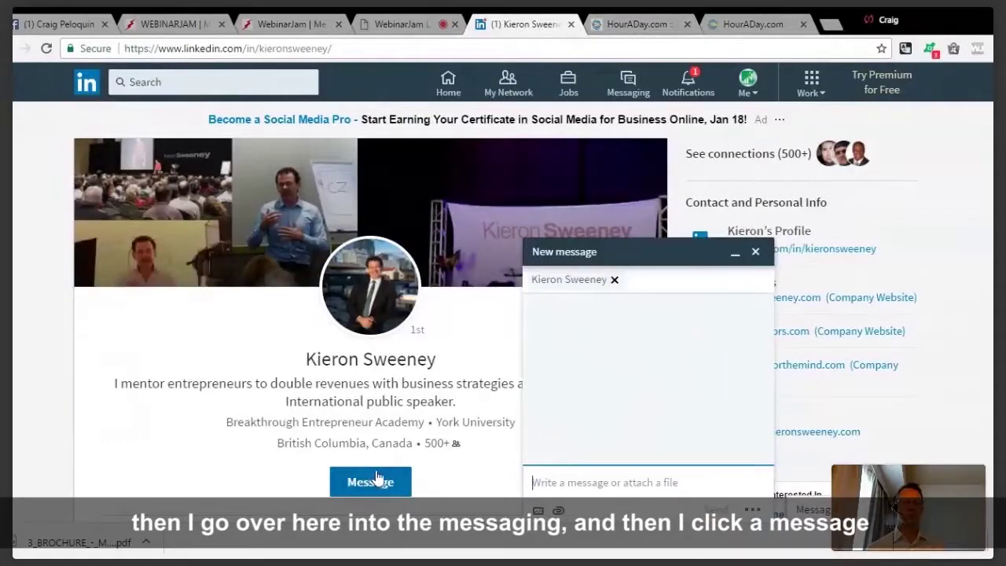
pyautogui.hotkey('ctrl', 'v')
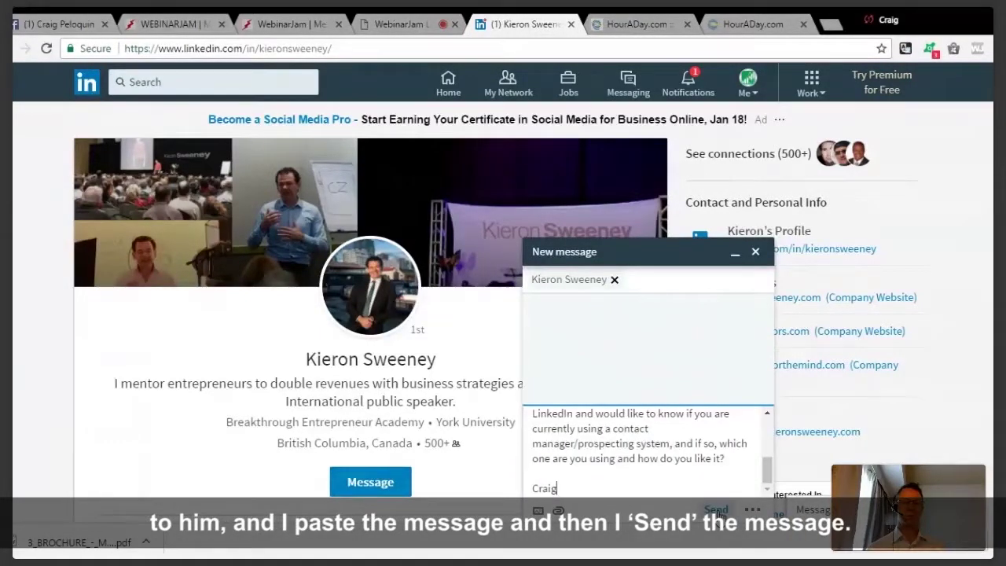
pyautogui.click(734, 252)
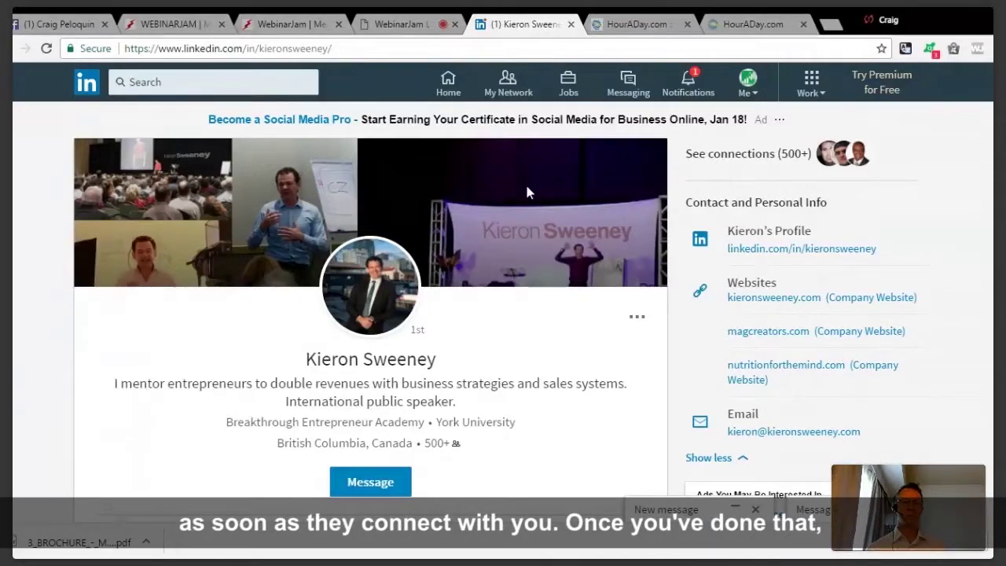
# - Switch back to HourADay, leave Goto Add Contact unchecked and mark the contact's LI - MLM post connect message as sent
pyautogui.click(618, 23)
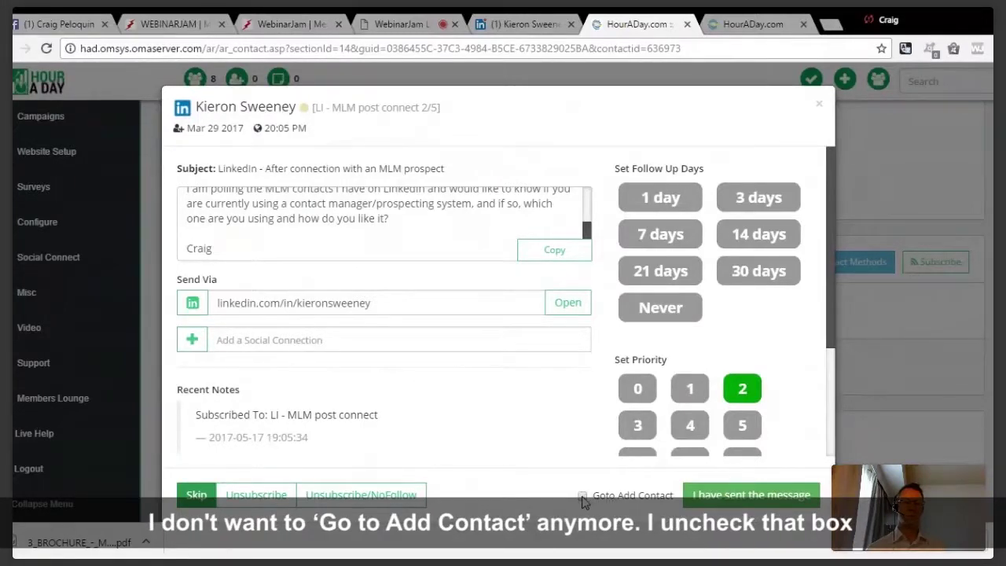
pyautogui.click(739, 495)
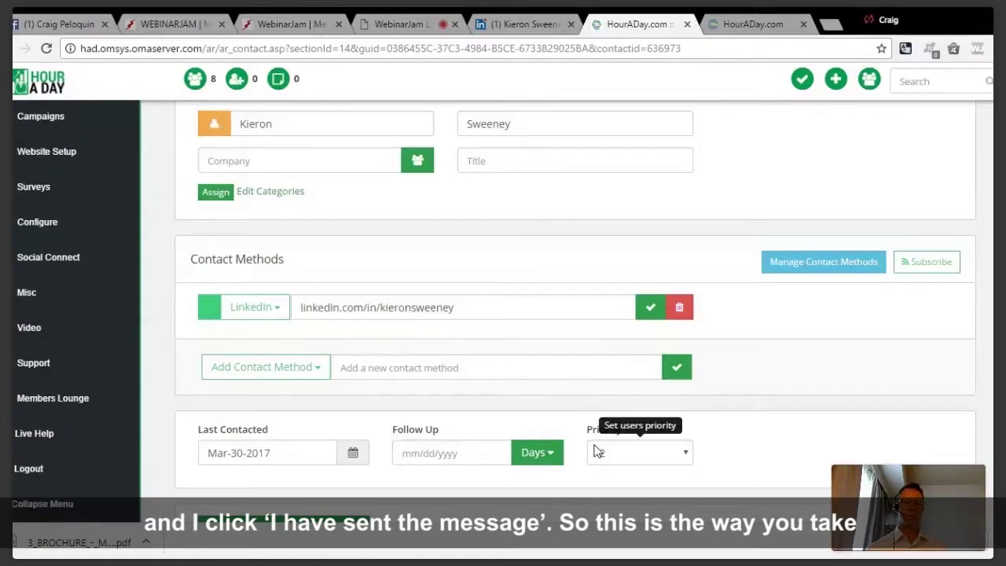
pyautogui.click(597, 451)
pyautogui.click(621, 496)
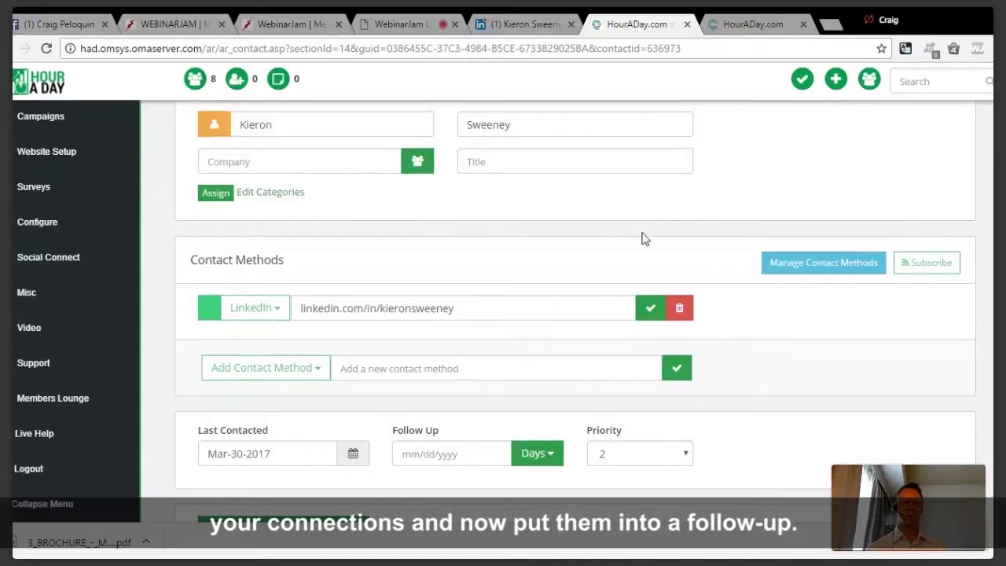
pyautogui.scroll(3, 641, 236)
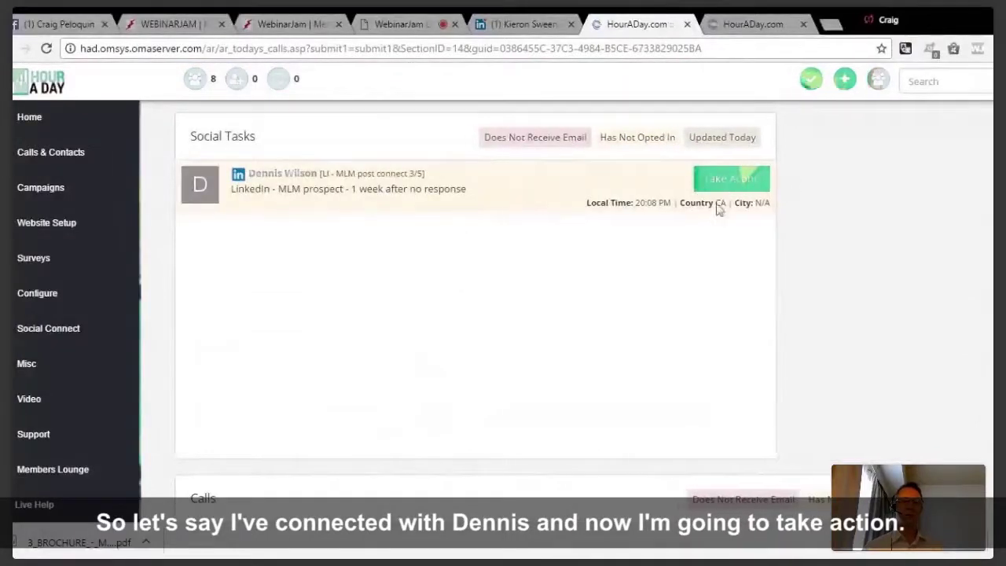
# - Open the LI - MLM post connect 3/5 social task and transfer its contact to the LI - Product post connect series
pyautogui.click(719, 182)
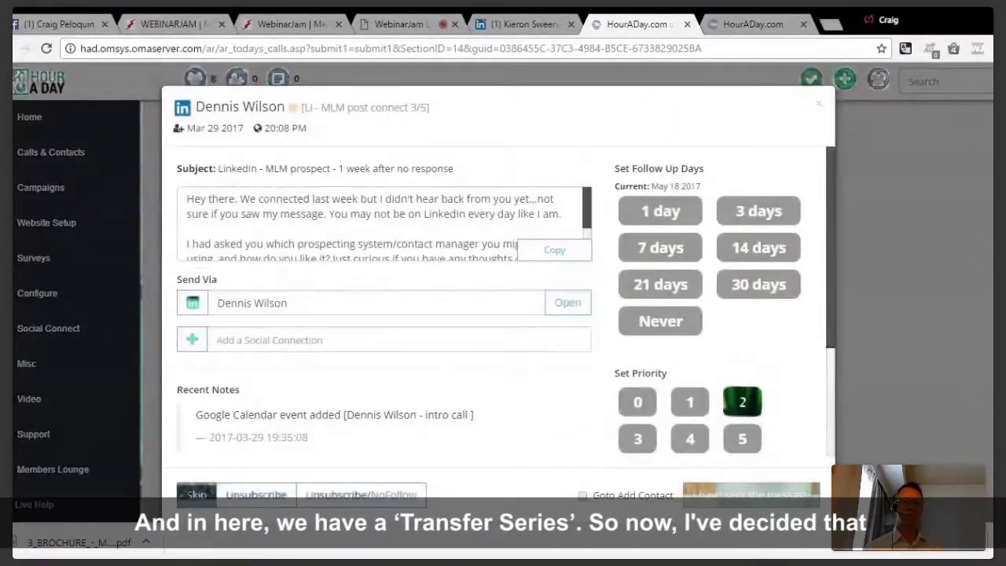
pyautogui.scroll(-2, 481, 299)
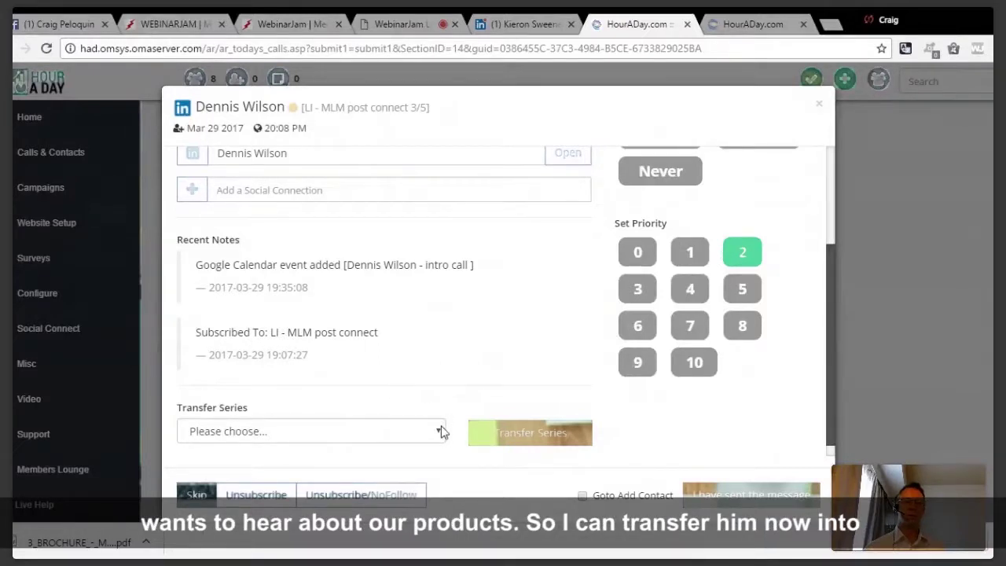
pyautogui.click(345, 419)
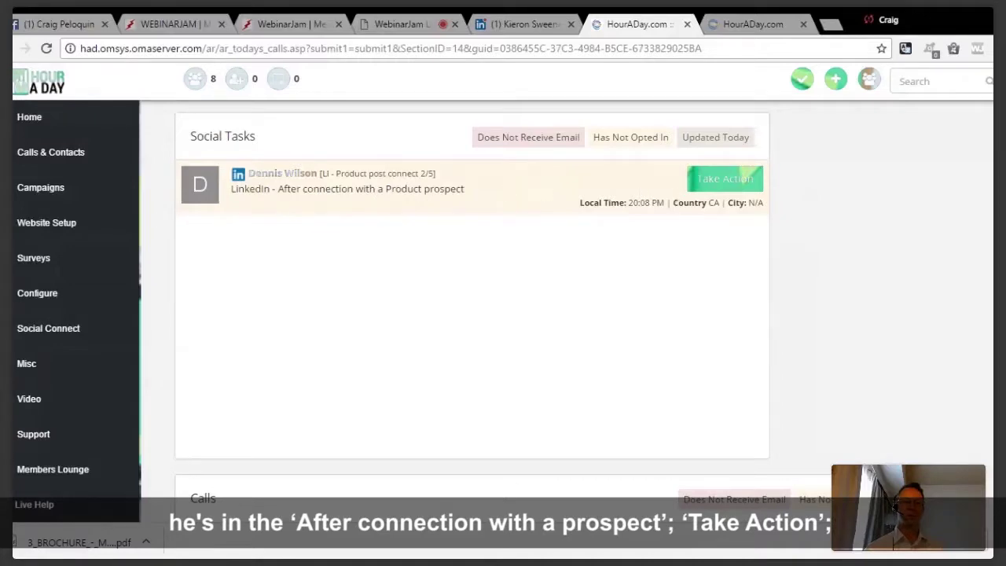
# - In the contact's LI - Product post connect task, delete the message's opening thank-you paragraph and copy the remaining text
pyautogui.click(743, 180)
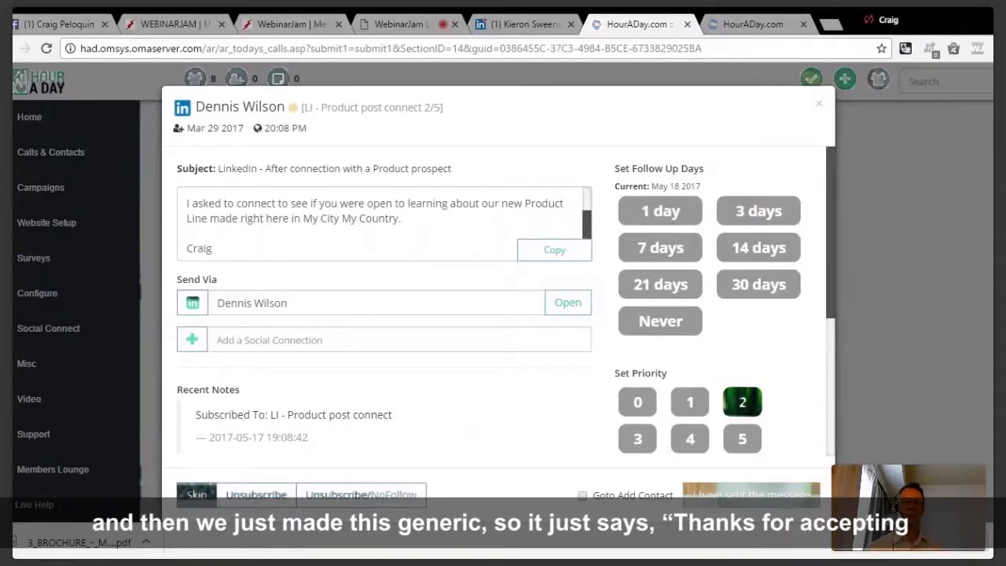
pyautogui.scroll(2, 383, 224)
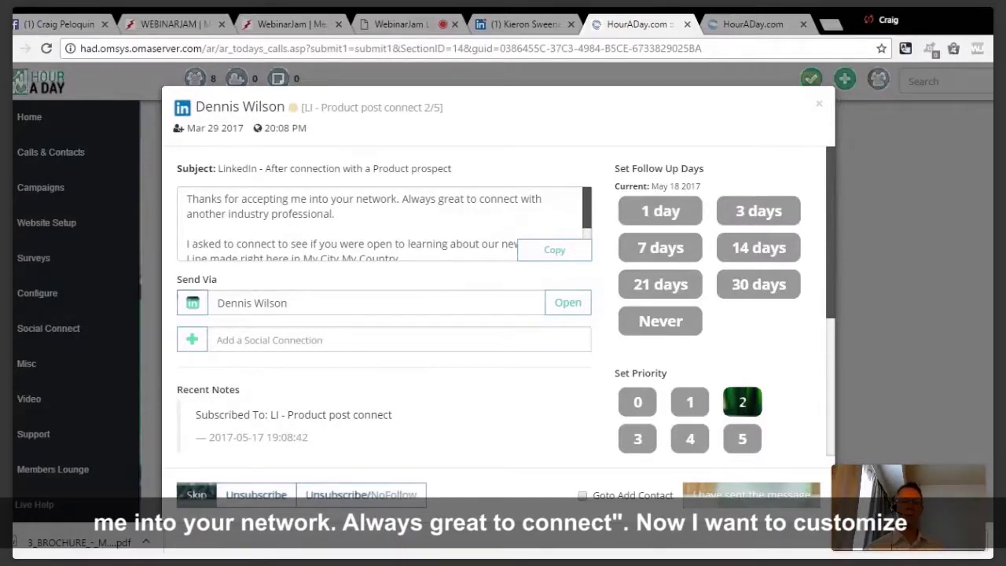
pyautogui.moveTo(338, 213); pyautogui.dragTo(186, 198)
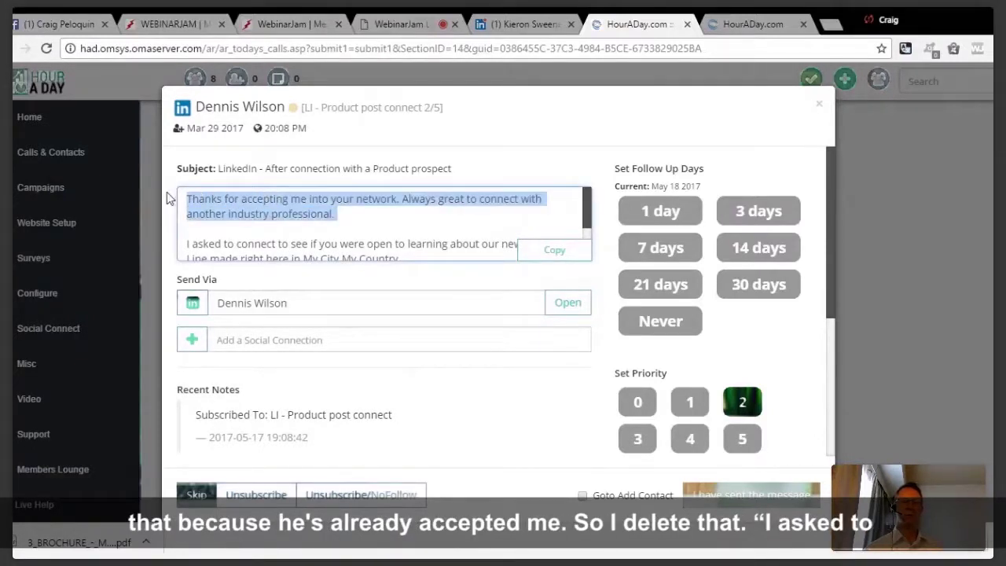
pyautogui.press('Delete')
pyautogui.press('Delete')
pyautogui.press('Delete')
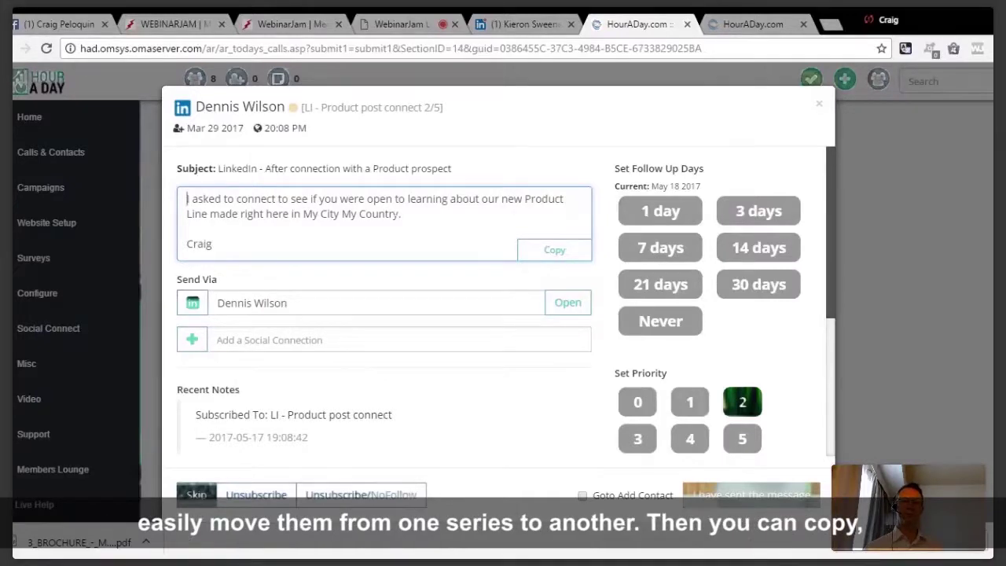
pyautogui.click(535, 253)
# - Switch to LinkedIn Messaging and search the conversations for the prospect's first name
pyautogui.click(512, 25)
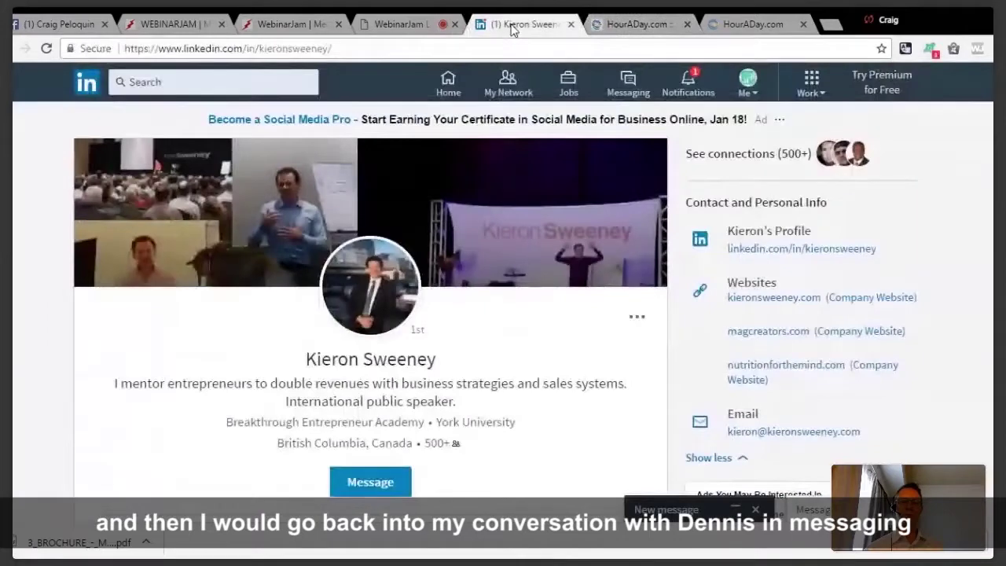
pyautogui.click(628, 83)
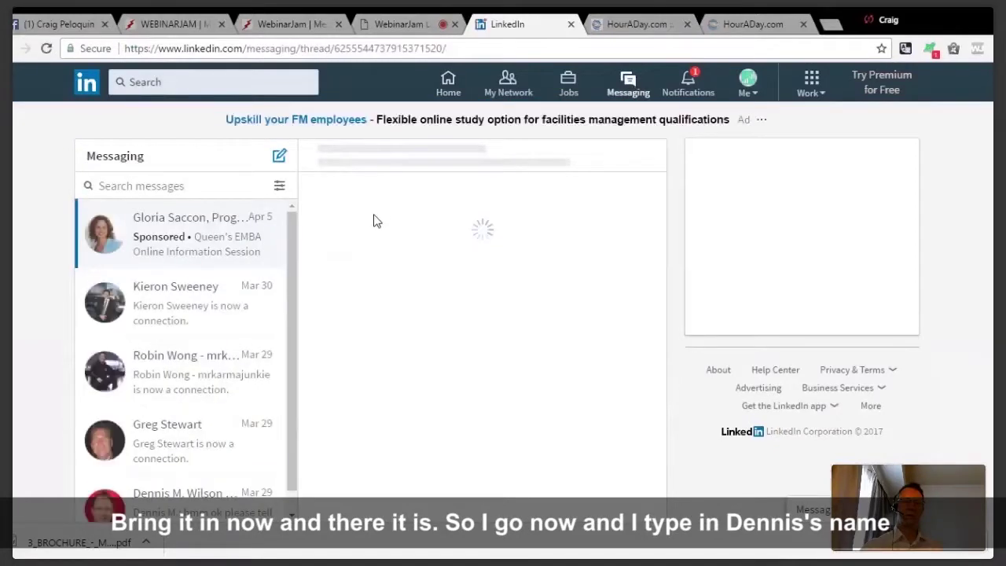
pyautogui.click(141, 186)
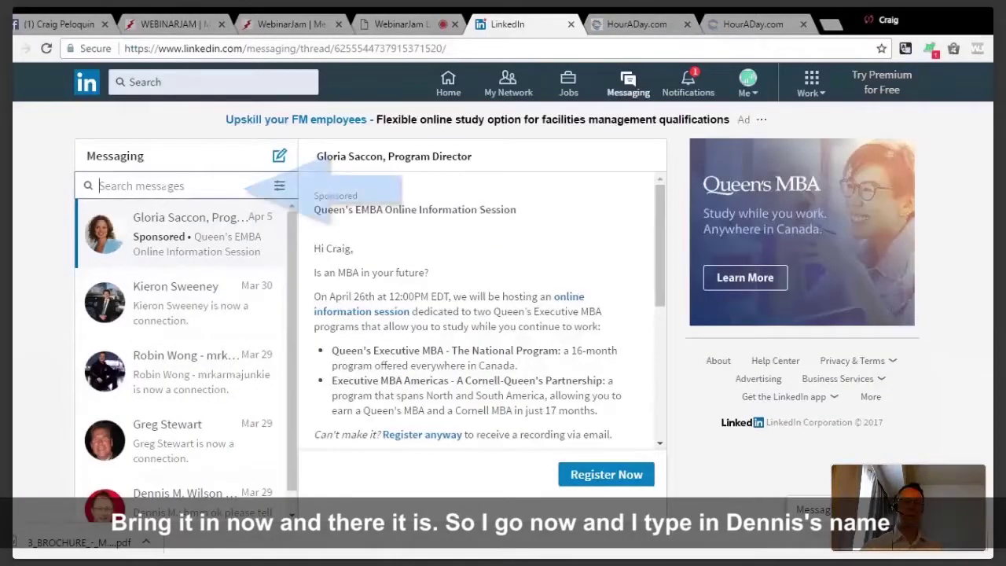
pyautogui.write('dennis')
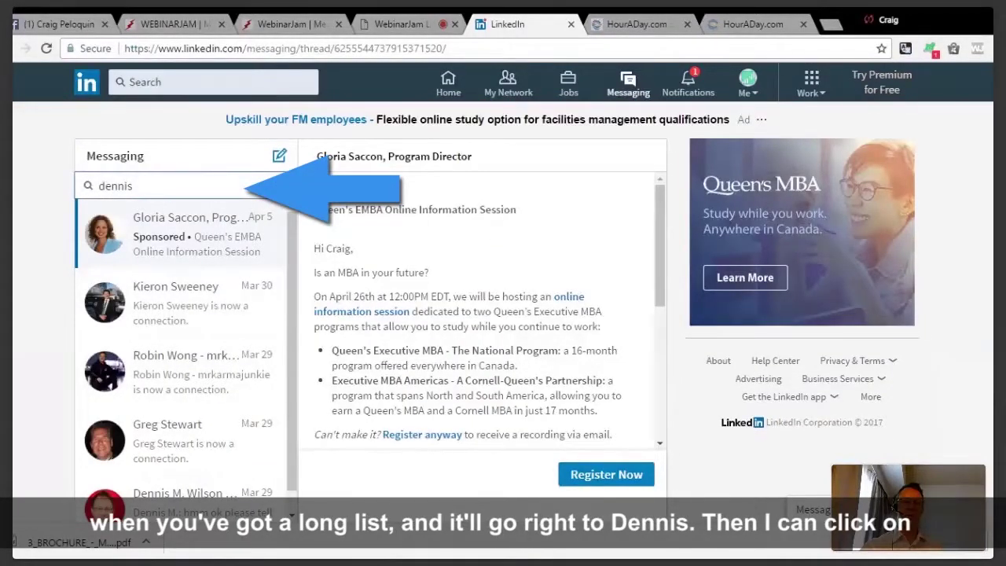
pyautogui.press('Return')
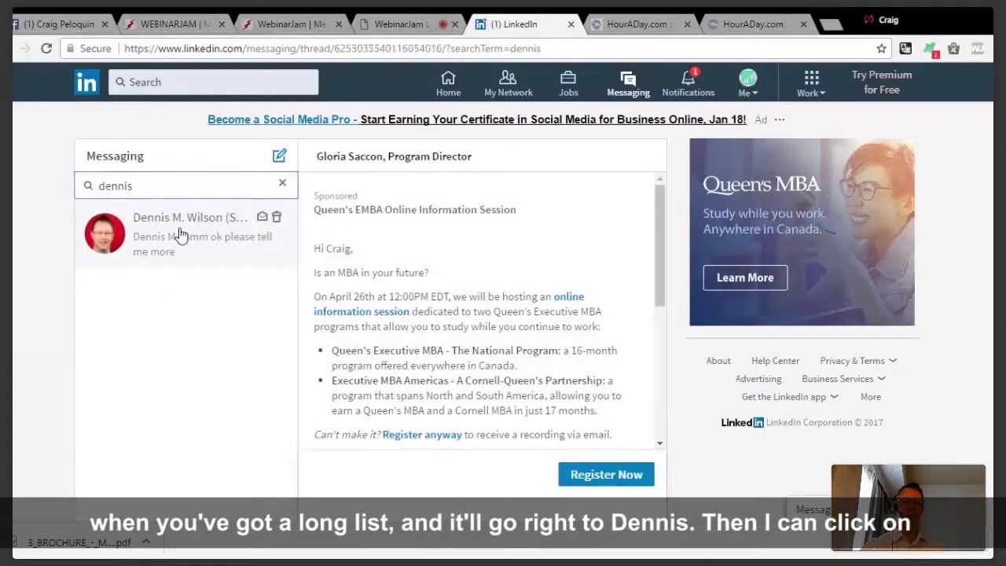
# - Open the prospect's conversation, paste the copied product message into the reply and send it
pyautogui.click(179, 234)
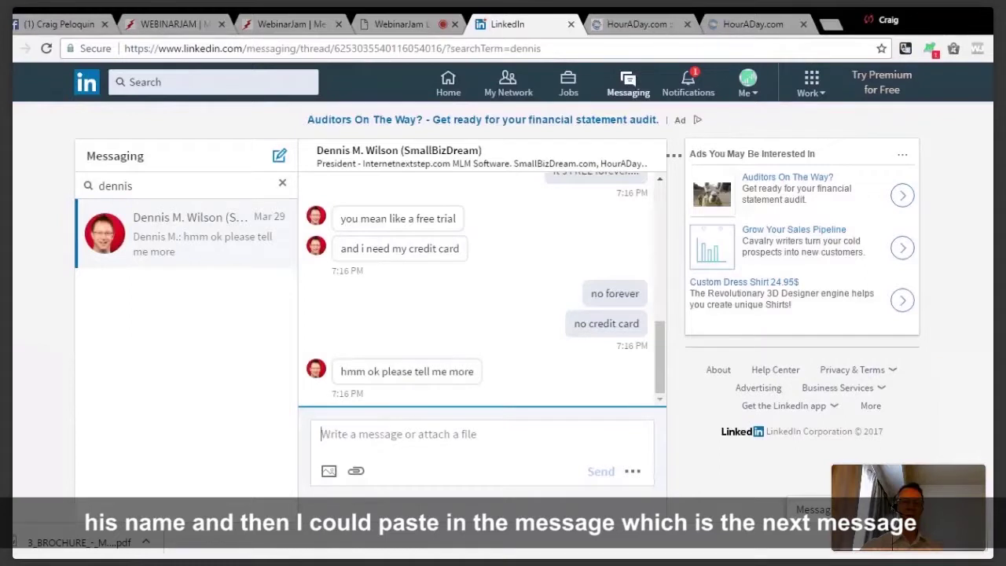
pyautogui.hotkey('ctrl', 'v')
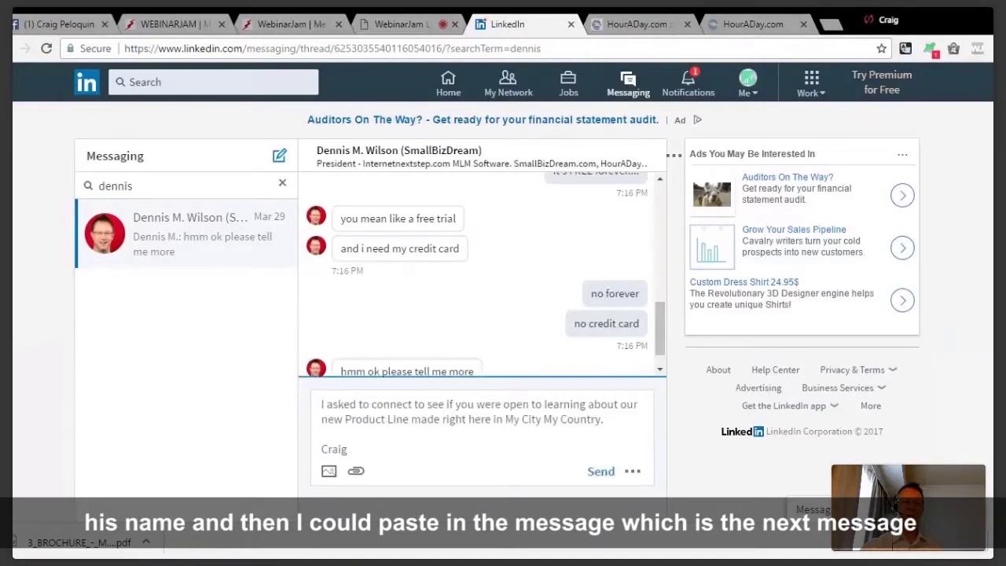
pyautogui.click(601, 472)
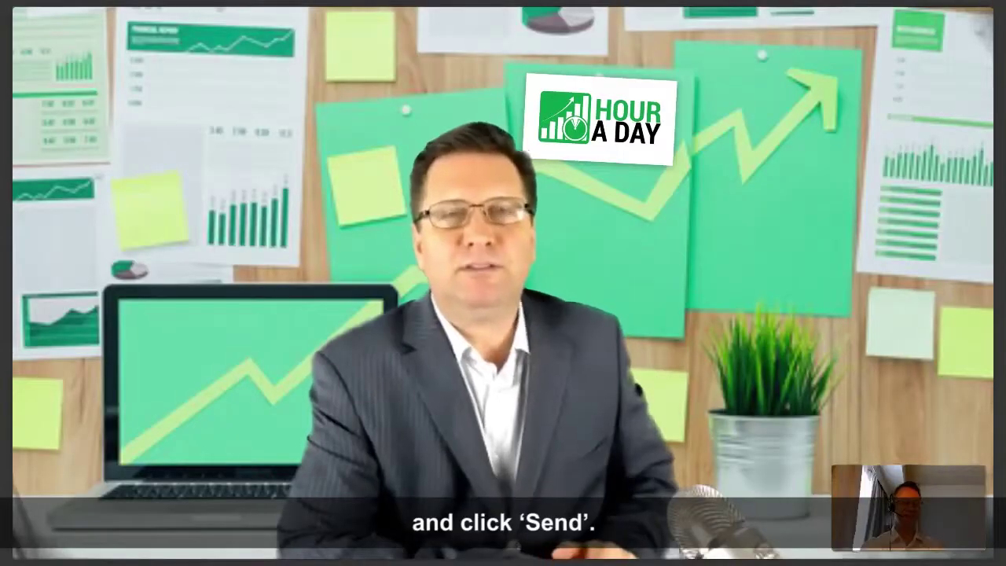